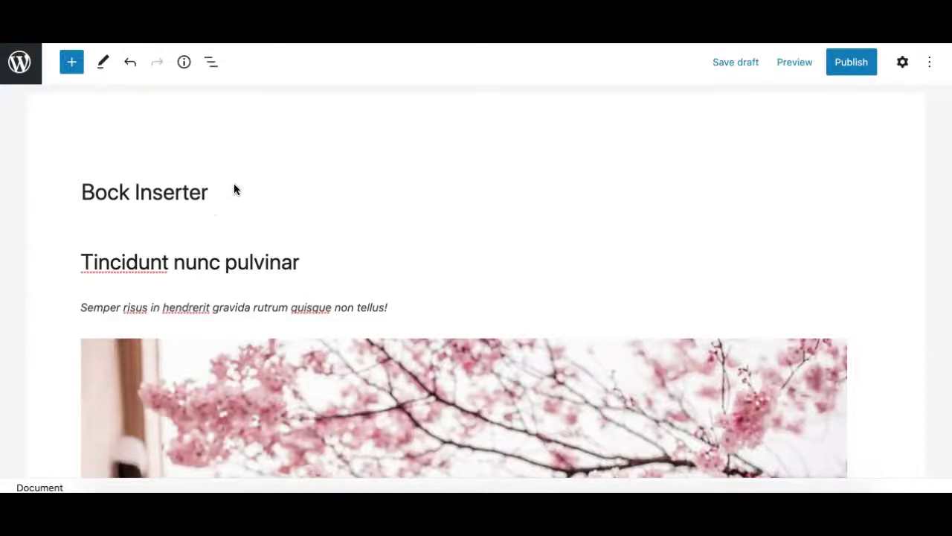
Open the block inserter and look through its list of available blocks.
left_click(72, 63)
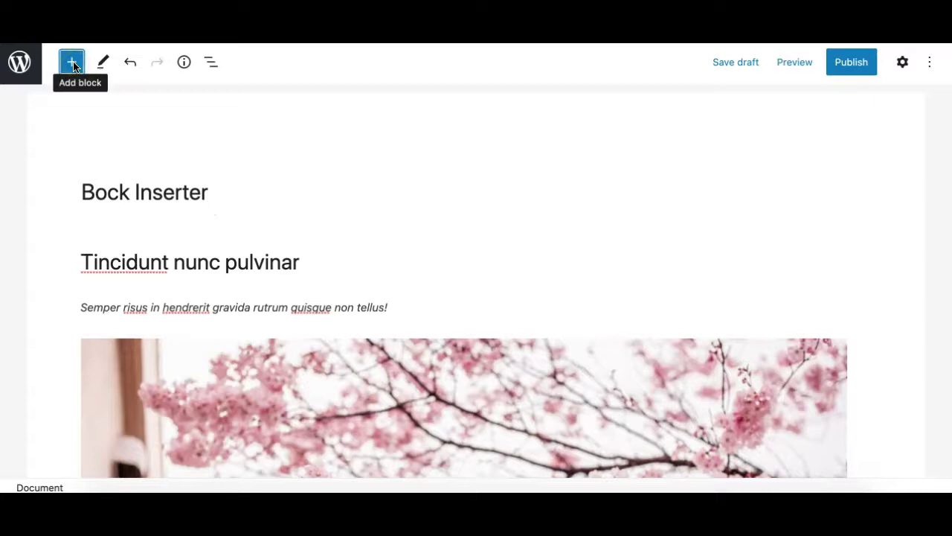
left_click(72, 63)
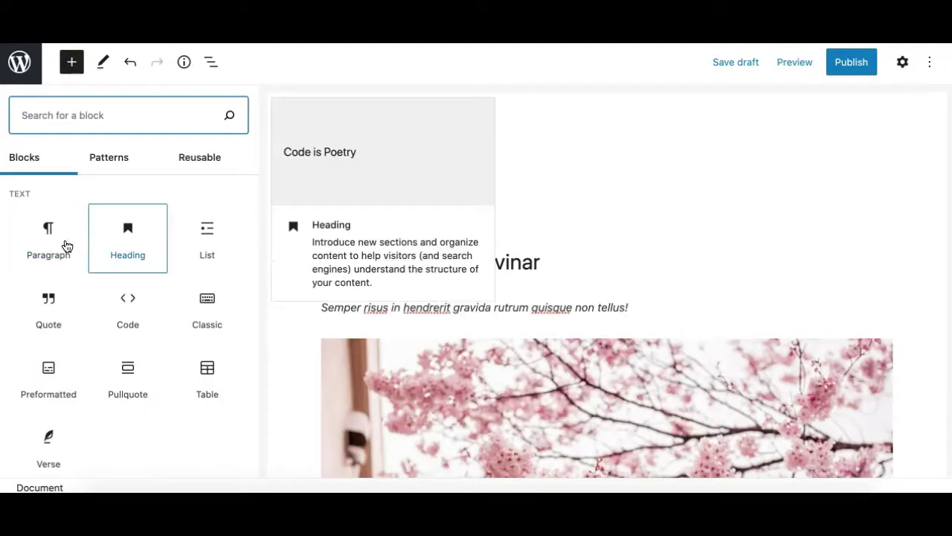
scroll(147, 327, "down", 2)
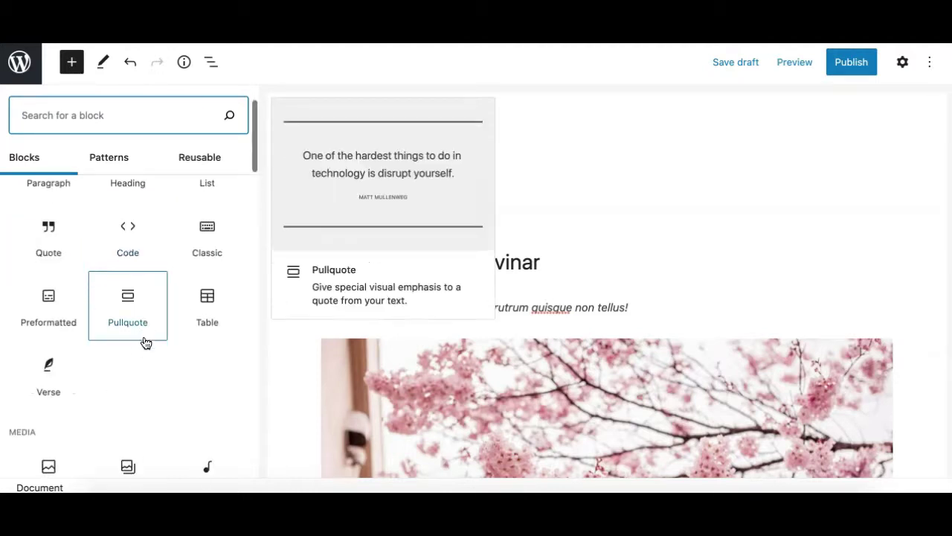
scroll(86, 186, "up", 2)
left_click(73, 64)
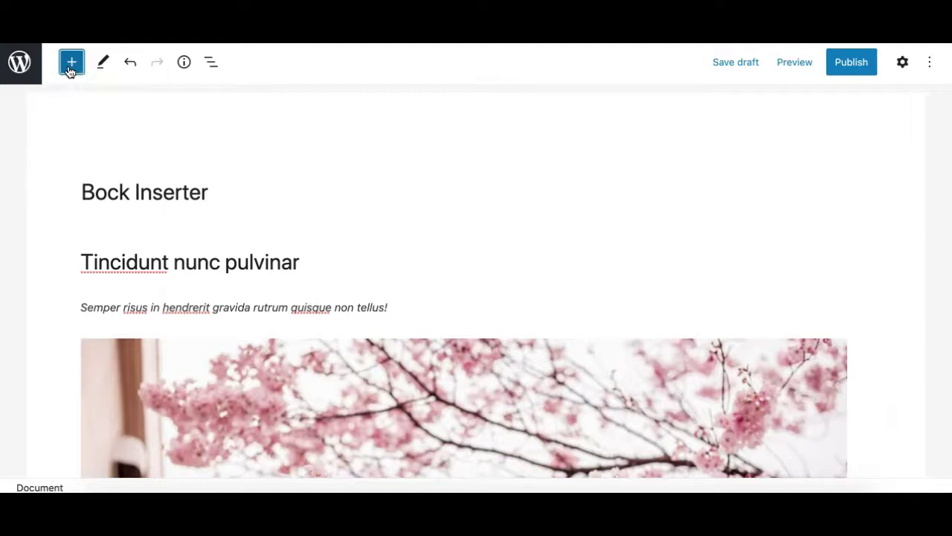
left_click(71, 70)
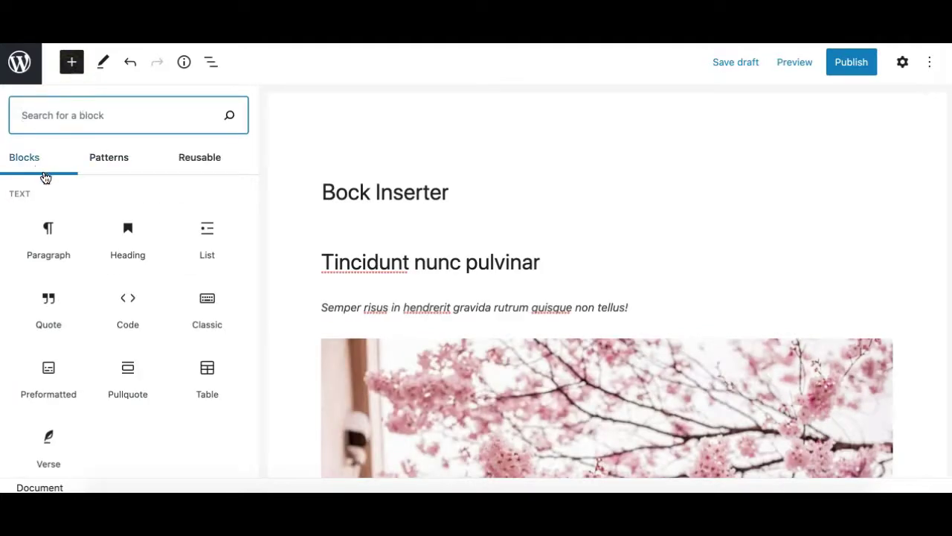
mouse_move(48, 232)
scroll(107, 400, "down", 15)
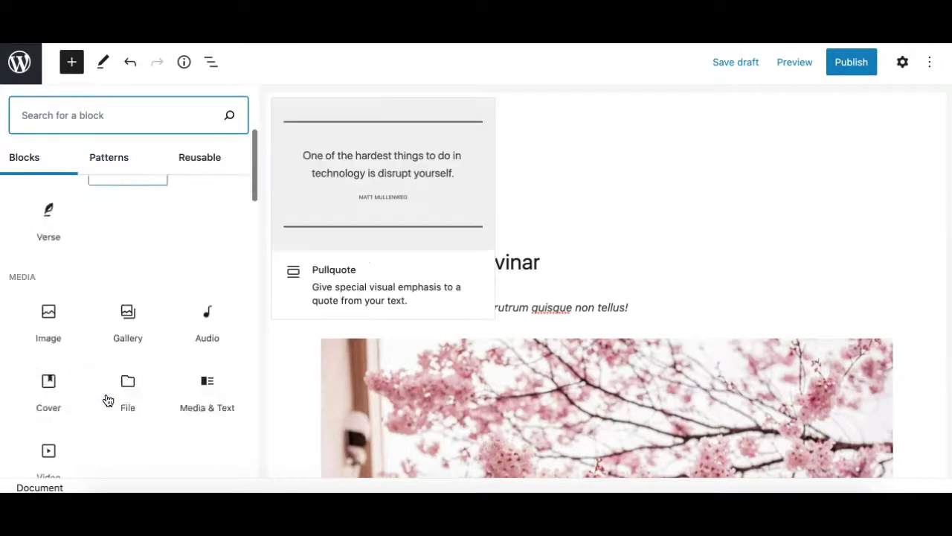
scroll(107, 399, "up", 15)
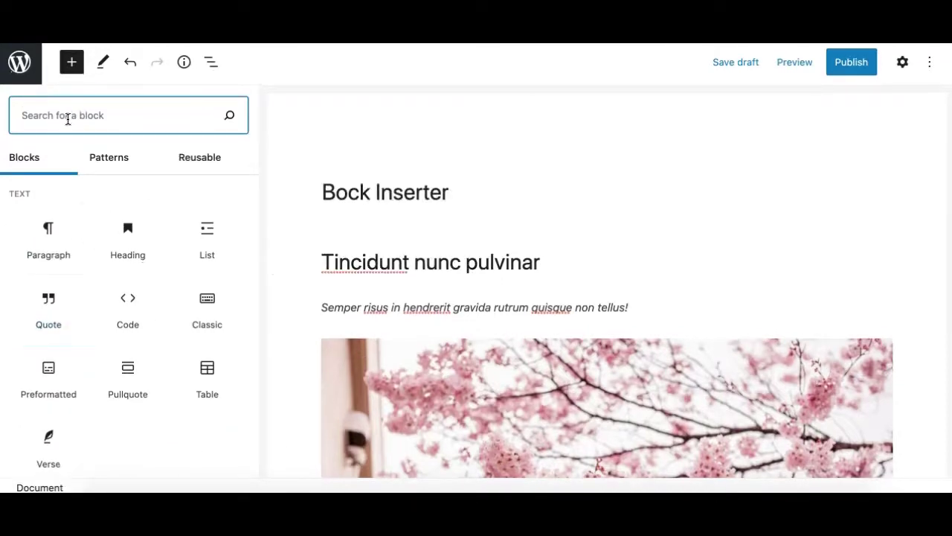
Search the block inserter for "ga" and clear the search to restore the full block list.
type("g")
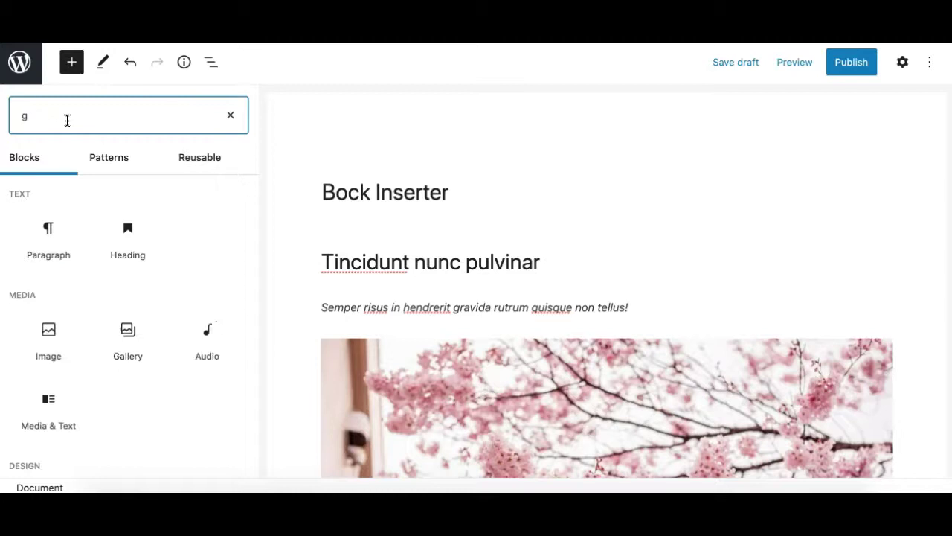
type("a")
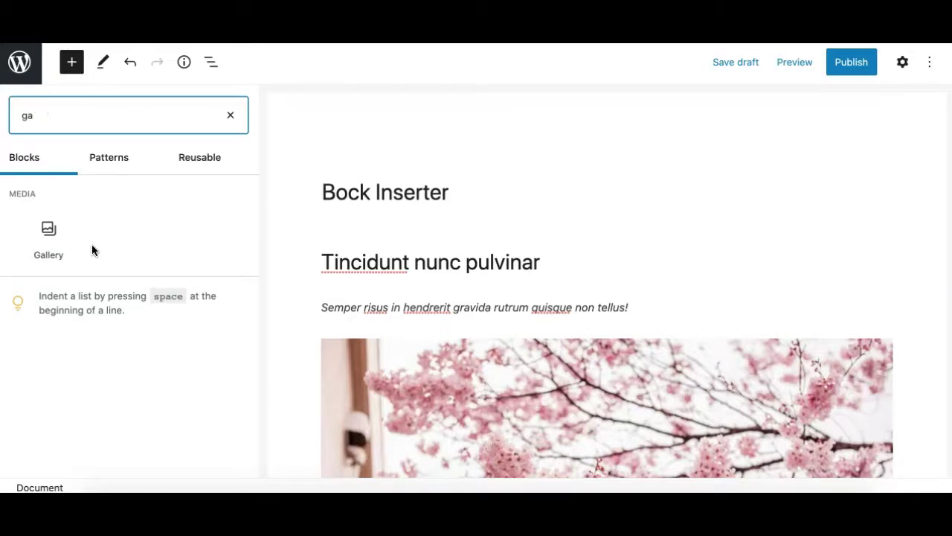
left_click(231, 118)
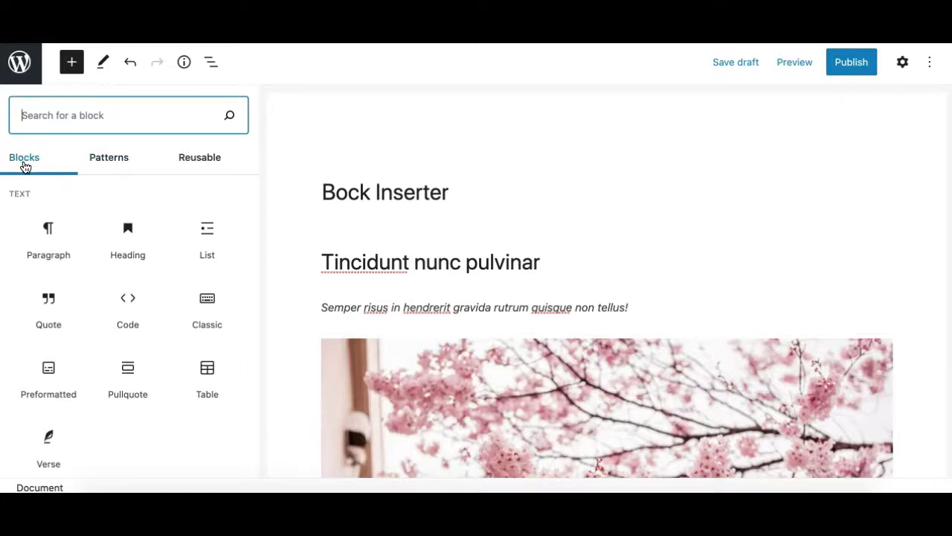
Examine the Text category of the block list and preview its Pullquote, Verse and Code blocks.
scroll(78, 389, "down", 6)
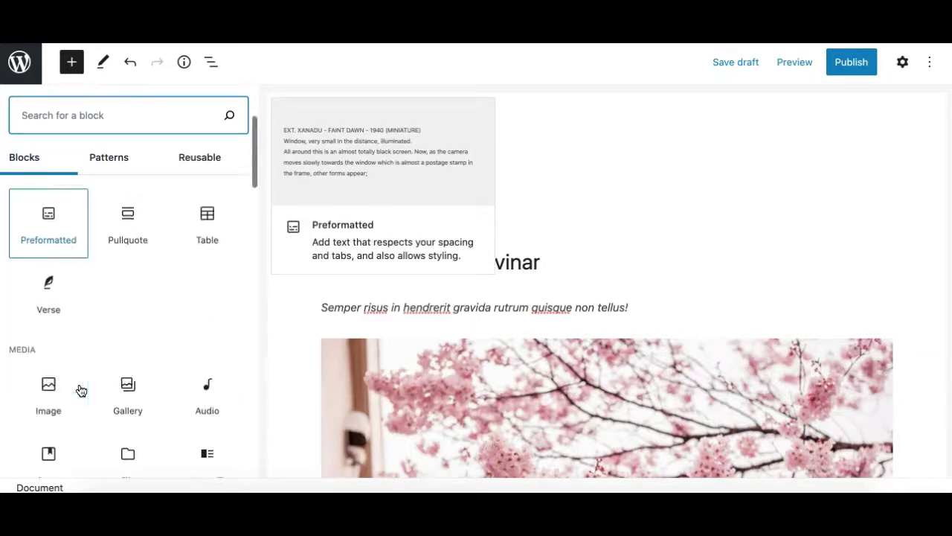
scroll(82, 390, "down", 5)
scroll(82, 390, "up", 10)
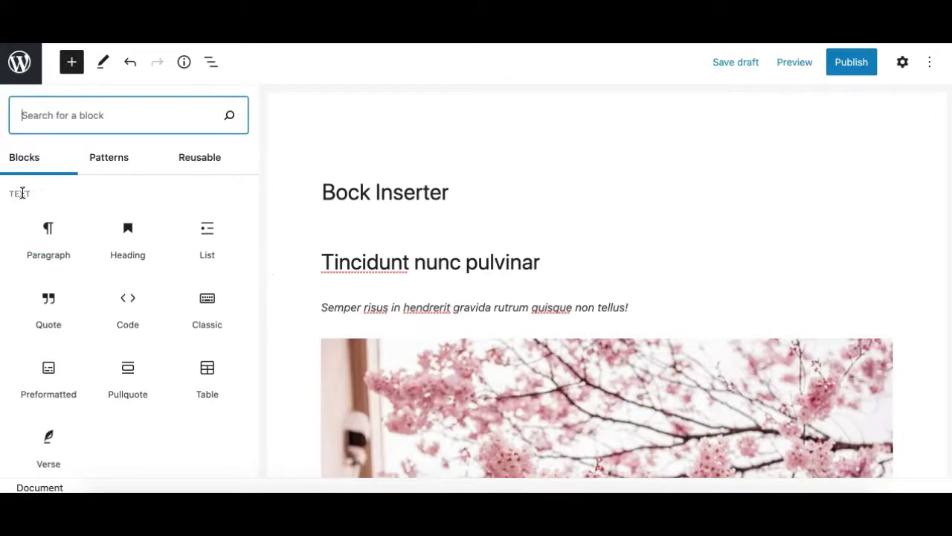
left_click_drag(15, 193, 9, 193)
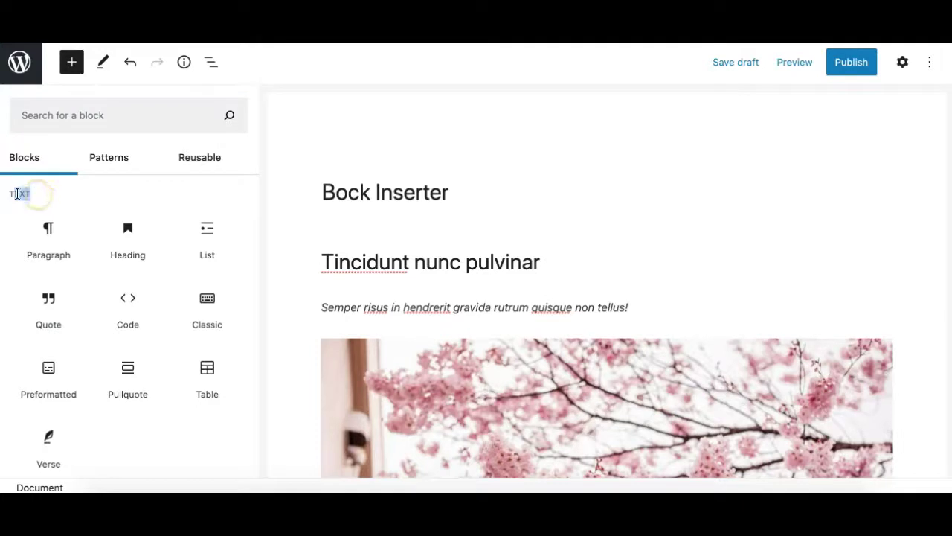
key("Tab")
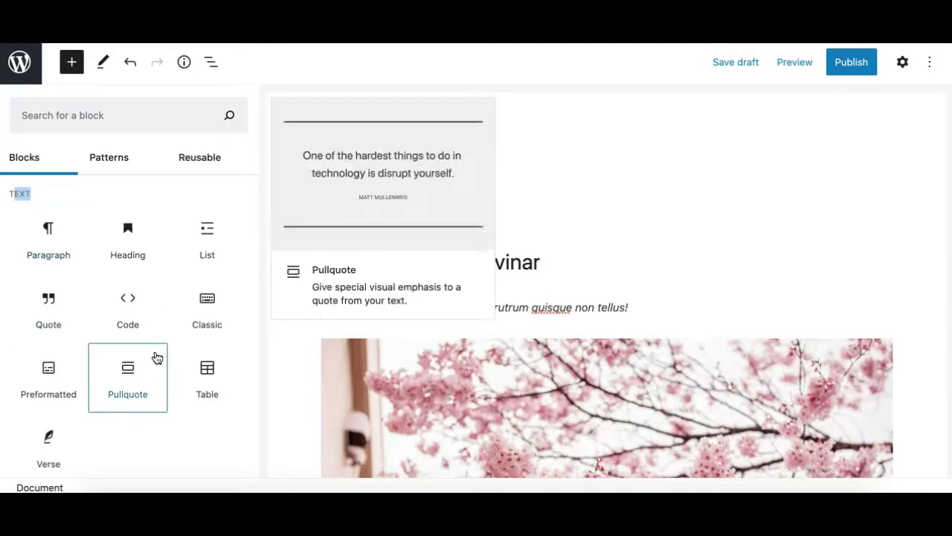
mouse_move(58, 444)
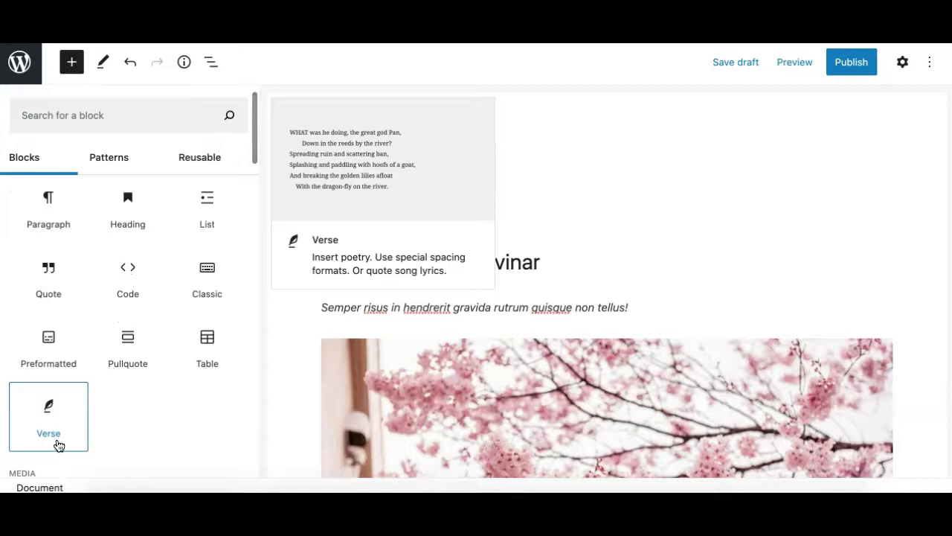
mouse_move(95, 297)
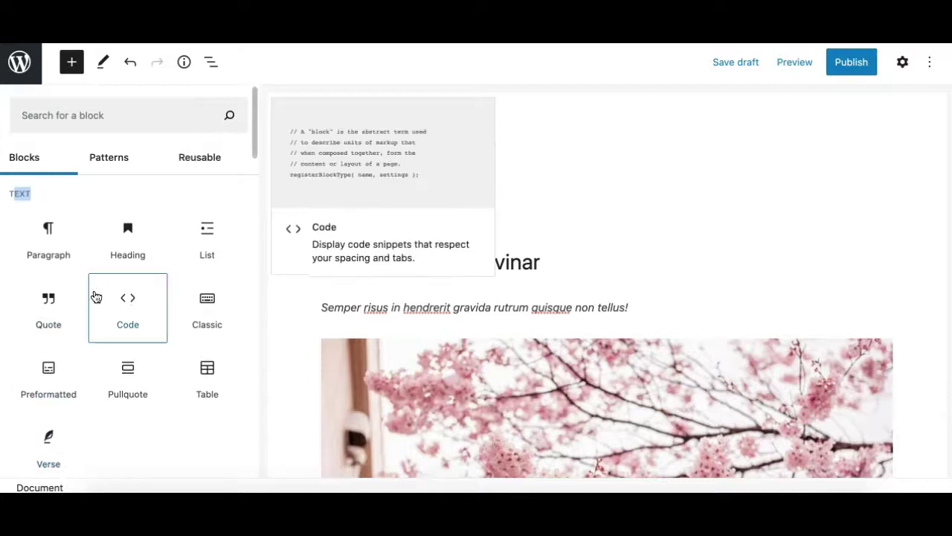
left_click(31, 193)
Examine the blocks offered in the Media, Design, Widgets and Embeds categories.
scroll(87, 380, "down", 5)
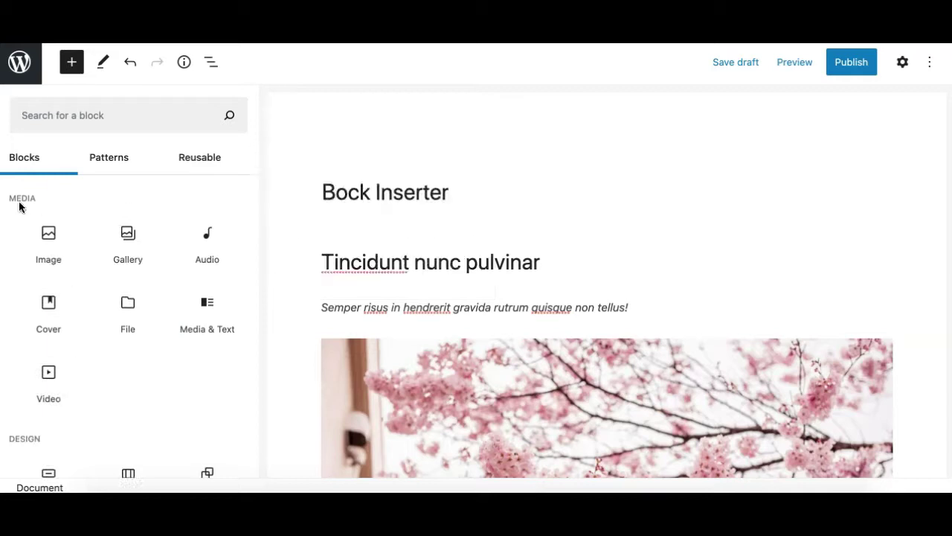
double_click(20, 199)
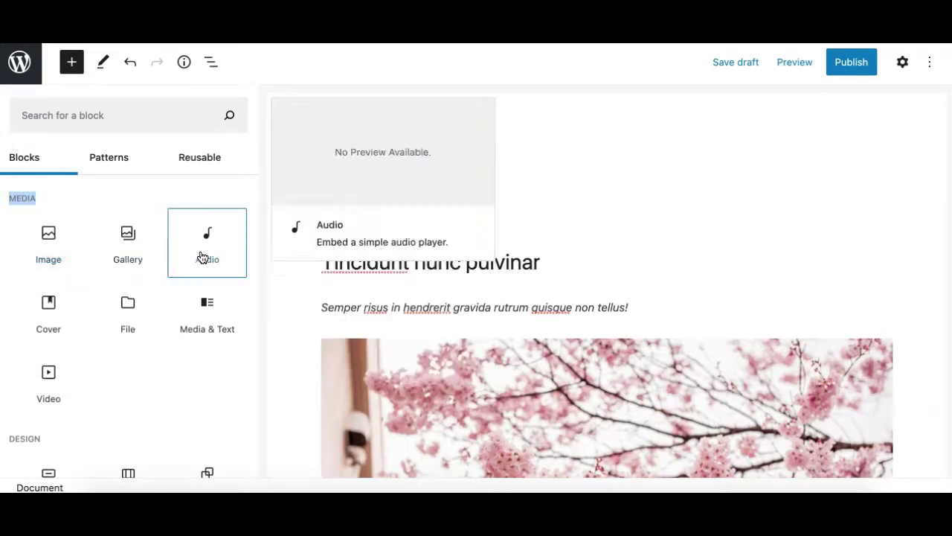
scroll(71, 281, "up", 5)
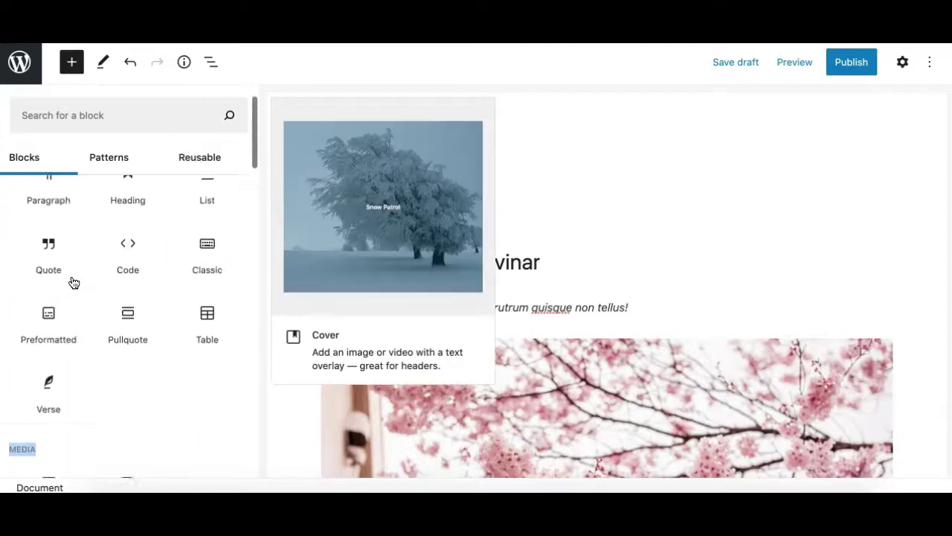
scroll(114, 392, "down", 10)
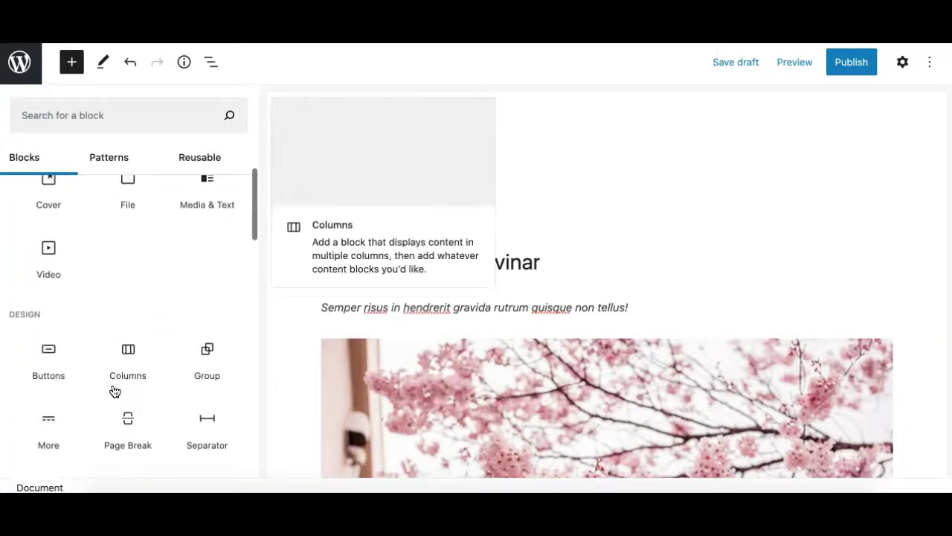
scroll(90, 370, "down", 2)
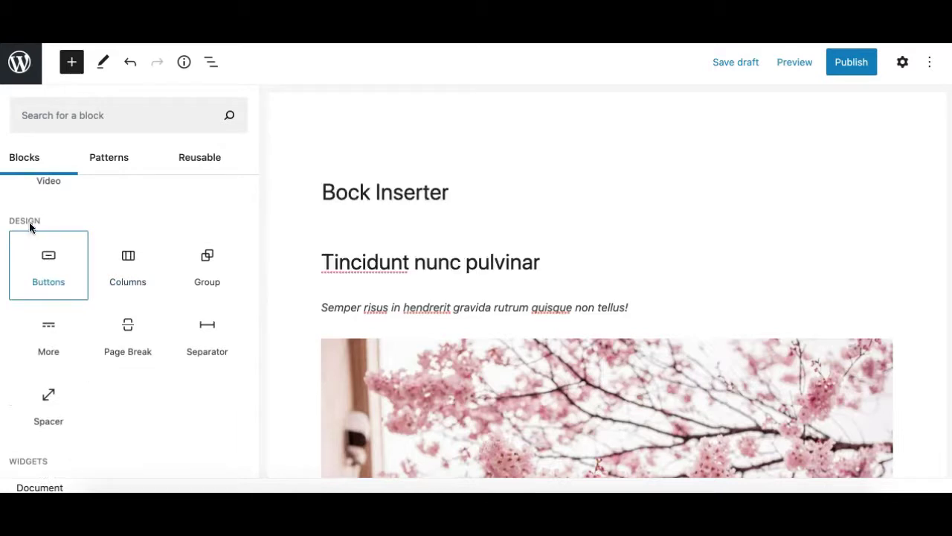
scroll(51, 367, "down", 3)
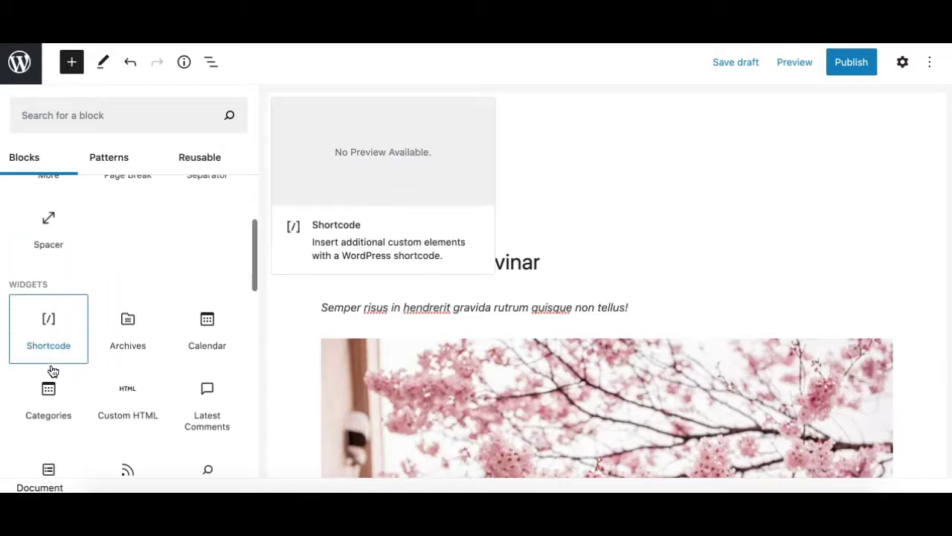
scroll(43, 412, "down", 3)
scroll(43, 411, "down", 8)
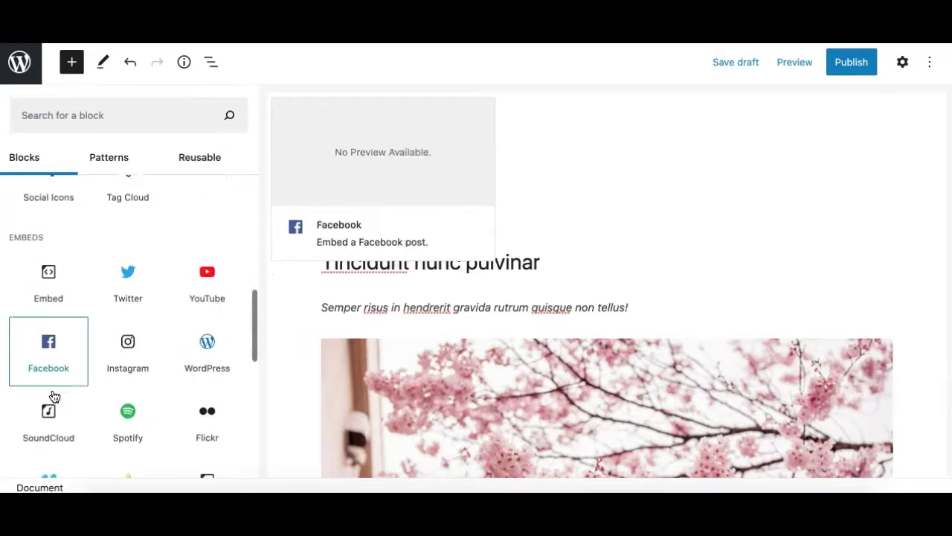
scroll(54, 395, "down", 5)
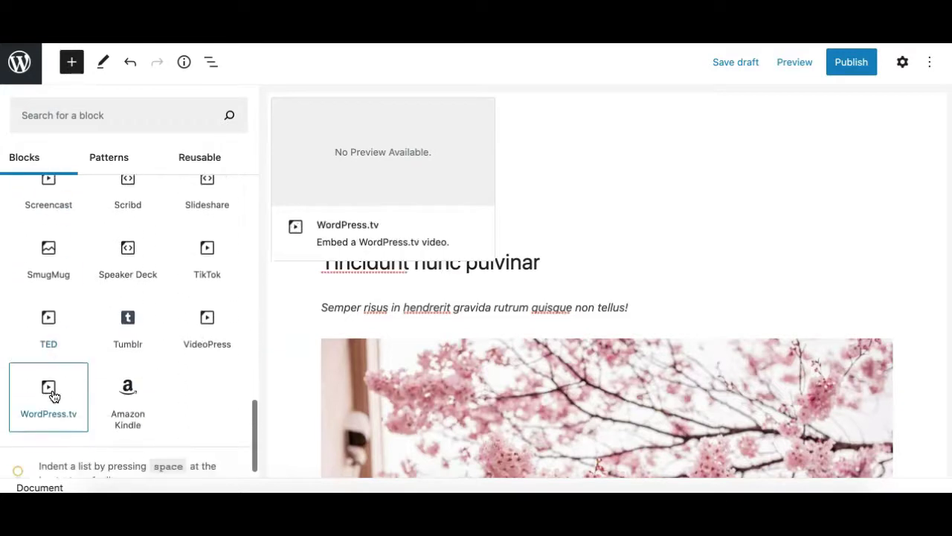
Review the whole block list again from Text to Embeds, highlighting the Embeds heading along the way.
scroll(54, 396, "up", 10)
scroll(52, 395, "up", 8)
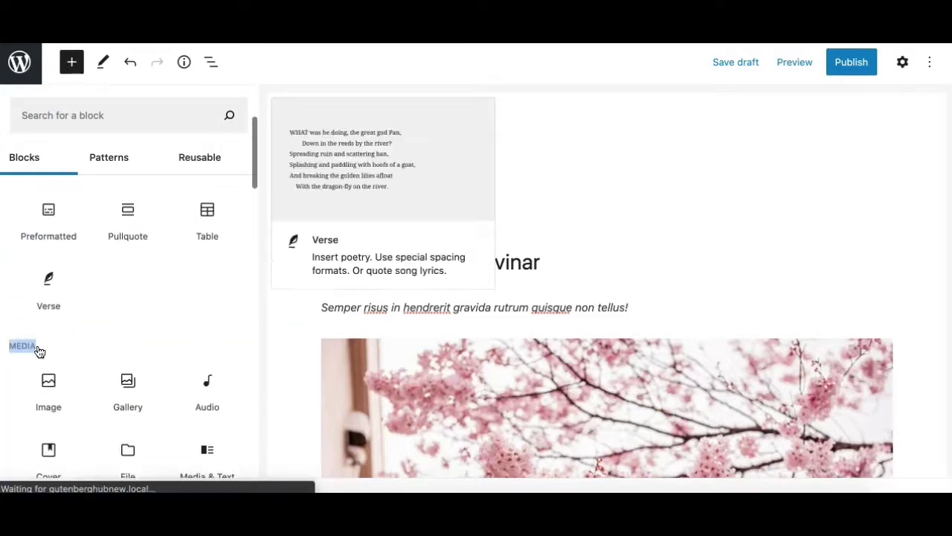
scroll(35, 303, "down", 3)
scroll(35, 302, "down", 10)
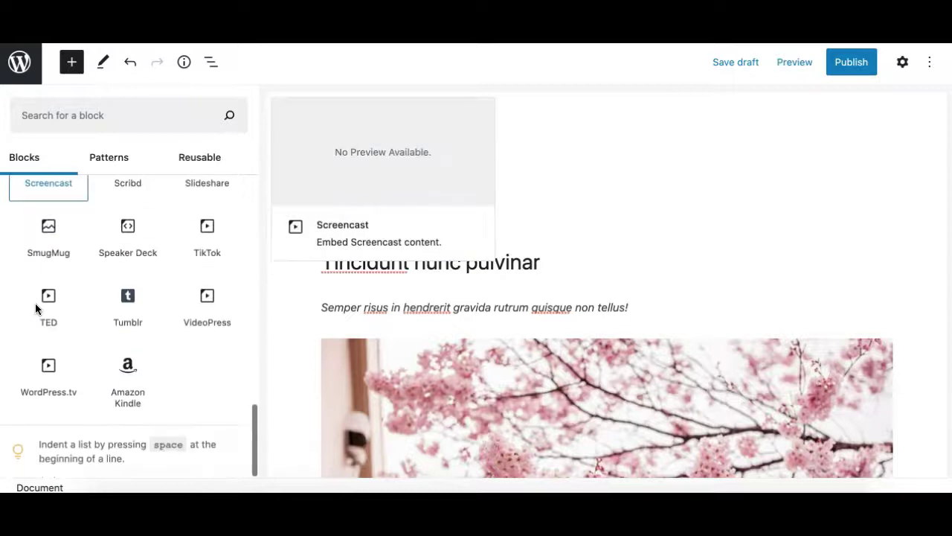
scroll(76, 240, "up", 8)
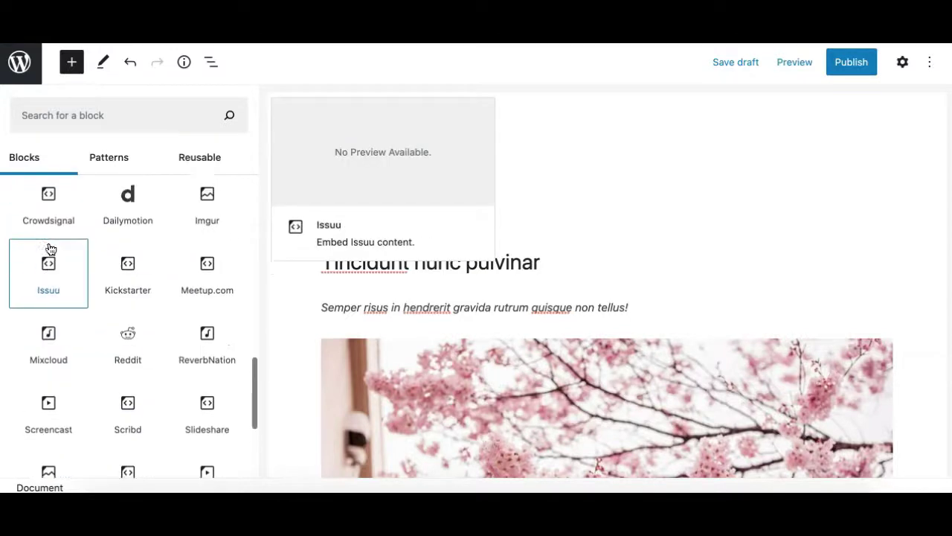
scroll(60, 265, "up", 3)
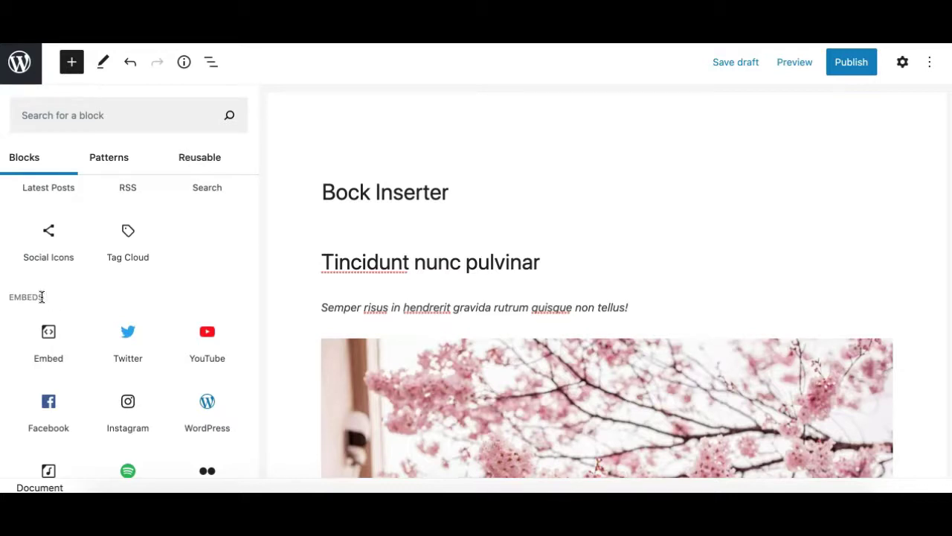
double_click(42, 297)
scroll(109, 297, "up", 10)
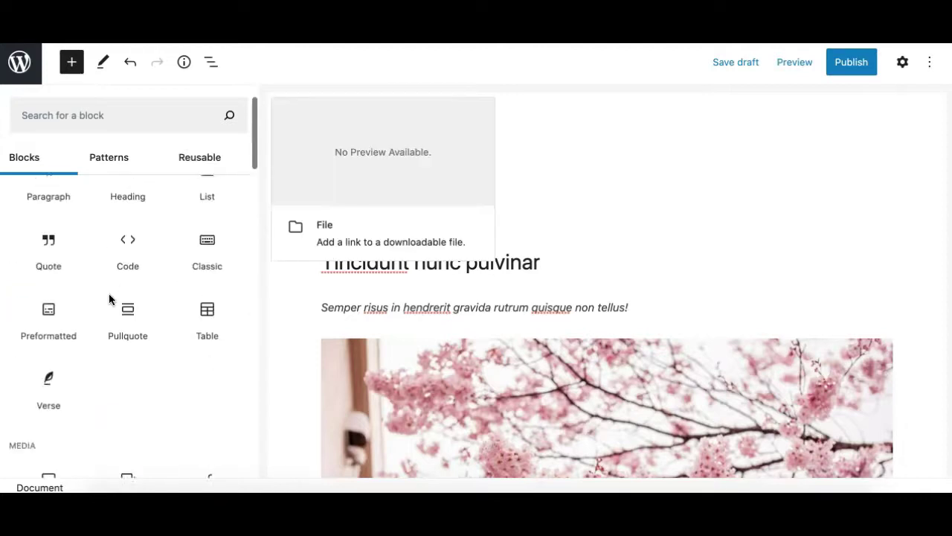
scroll(109, 298, "down", 15)
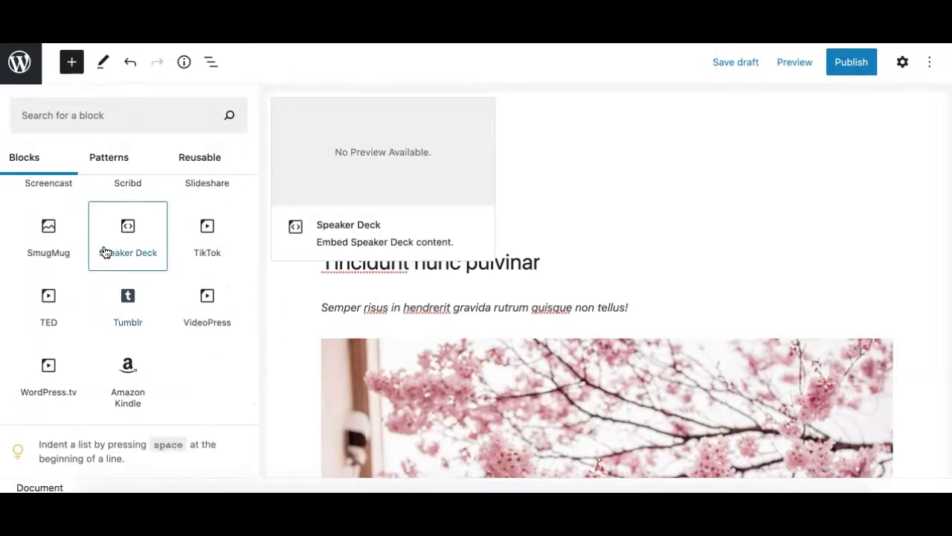
scroll(106, 253, "up", 10)
scroll(105, 253, "up", 3)
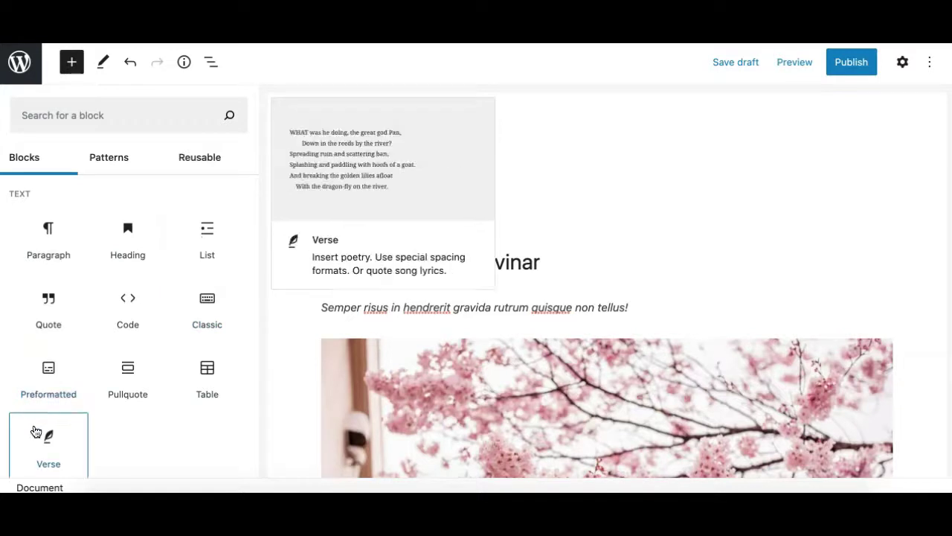
Insert a Gallery block from the Media category below the bulleted list in the post.
scroll(85, 363, "down", 5)
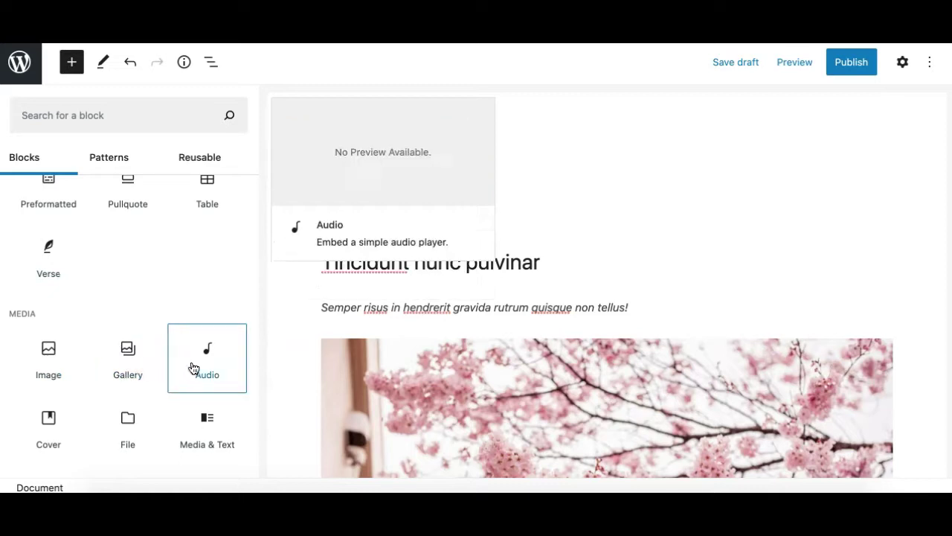
scroll(210, 377, "down", 2)
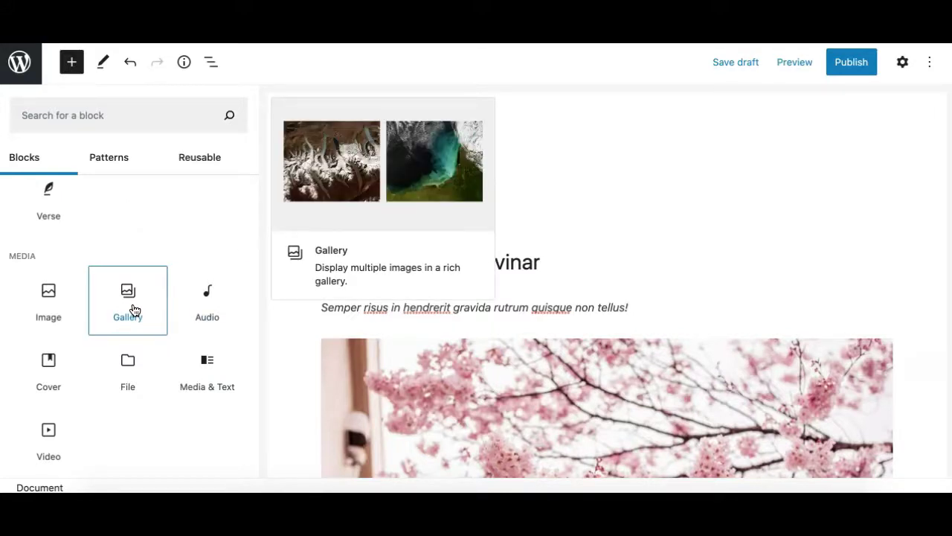
left_click(130, 315)
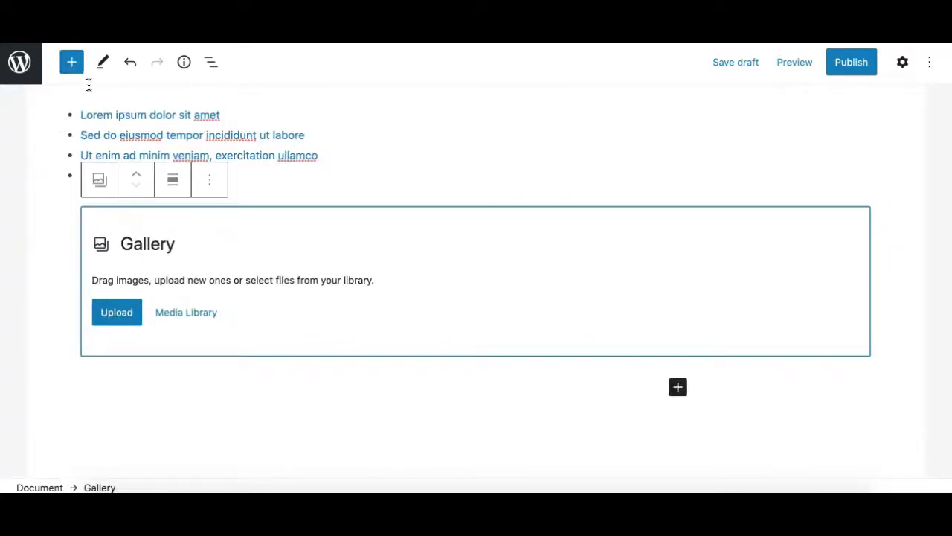
Browse the block categories down to Embeds and insert a Quote block from Text below the Gallery block.
left_click(73, 63)
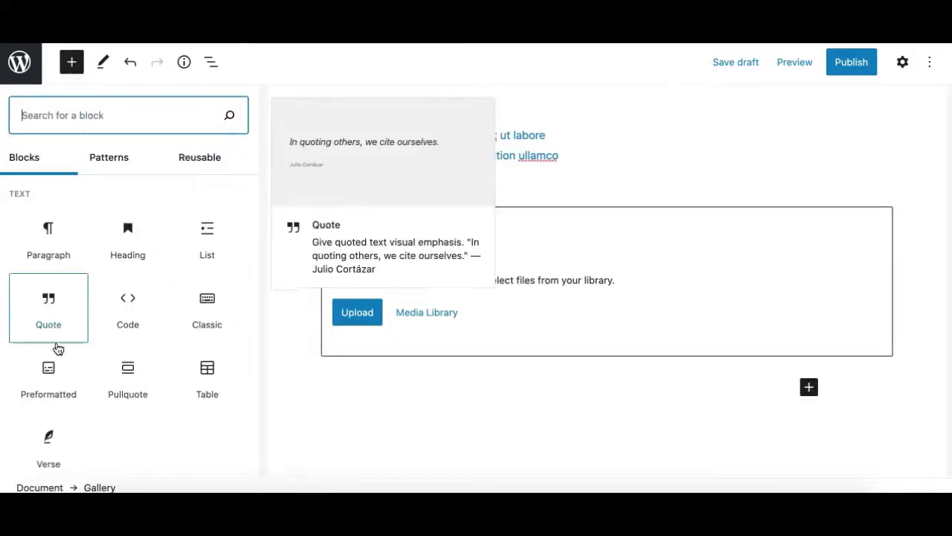
scroll(60, 372, "down", 2)
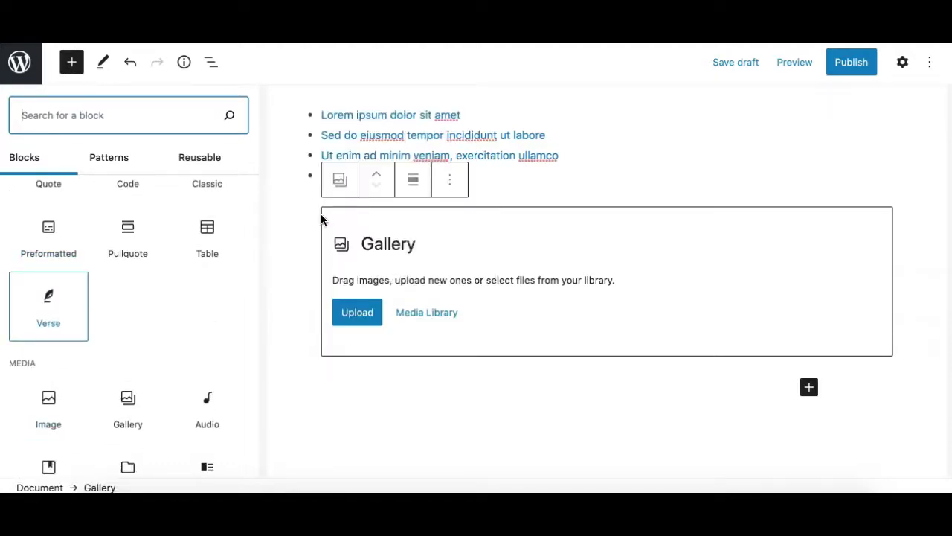
scroll(77, 391, "down", 2)
scroll(67, 409, "down", 2)
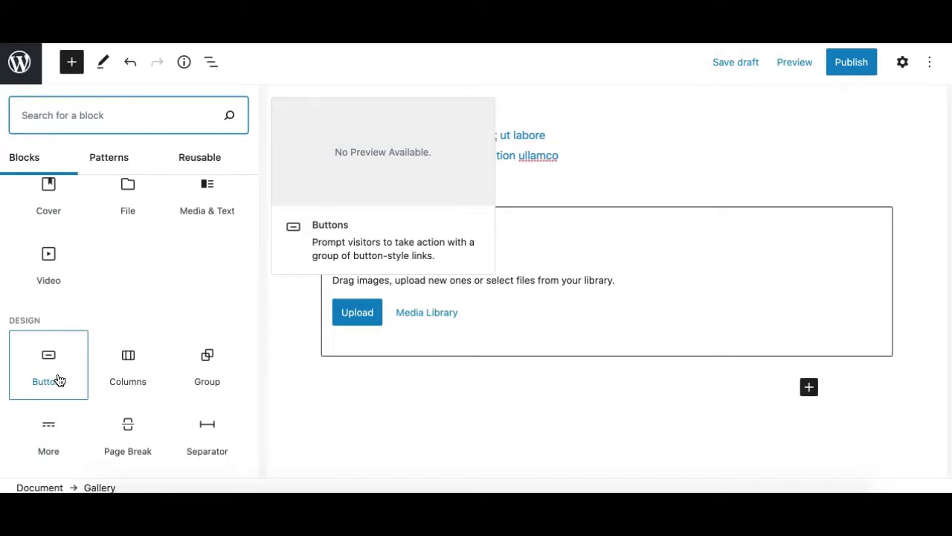
scroll(82, 387, "down", 5)
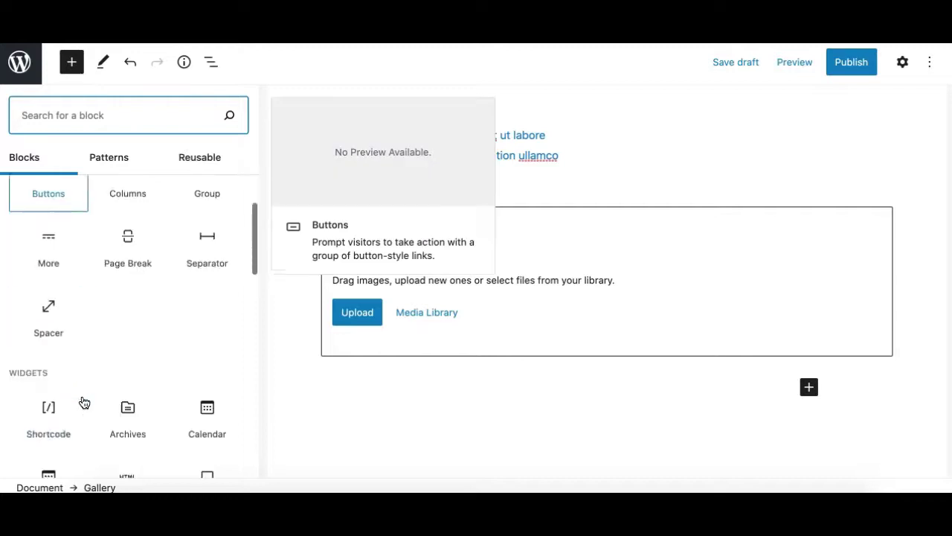
scroll(84, 402, "down", 5)
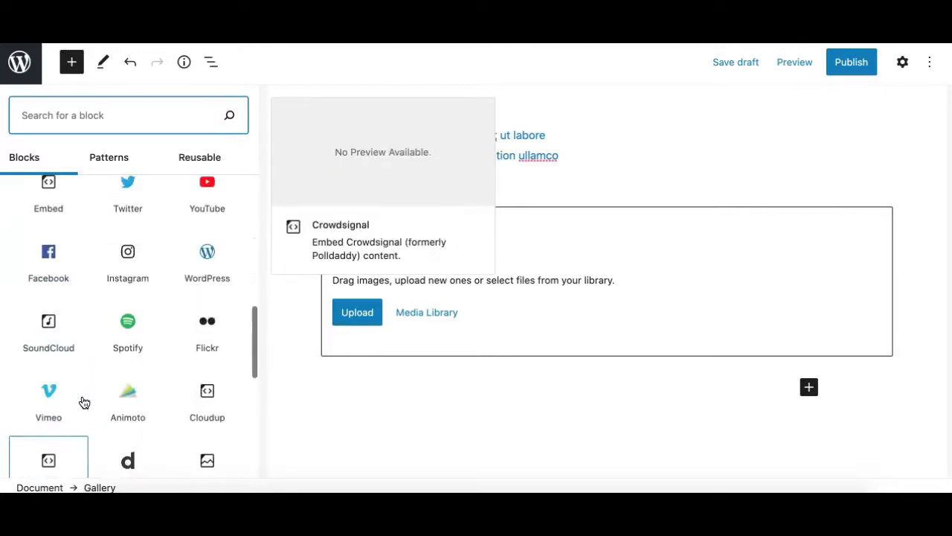
scroll(84, 402, "up", 15)
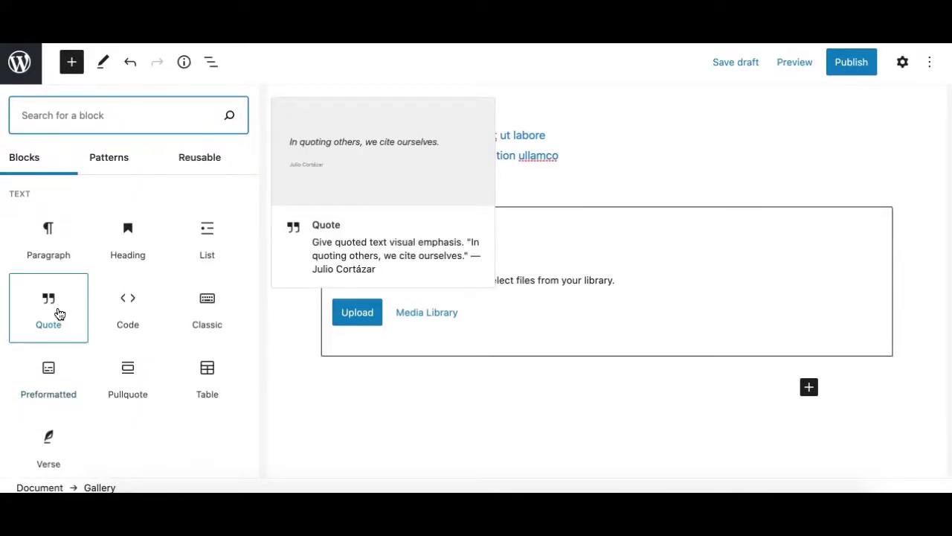
left_click(59, 312)
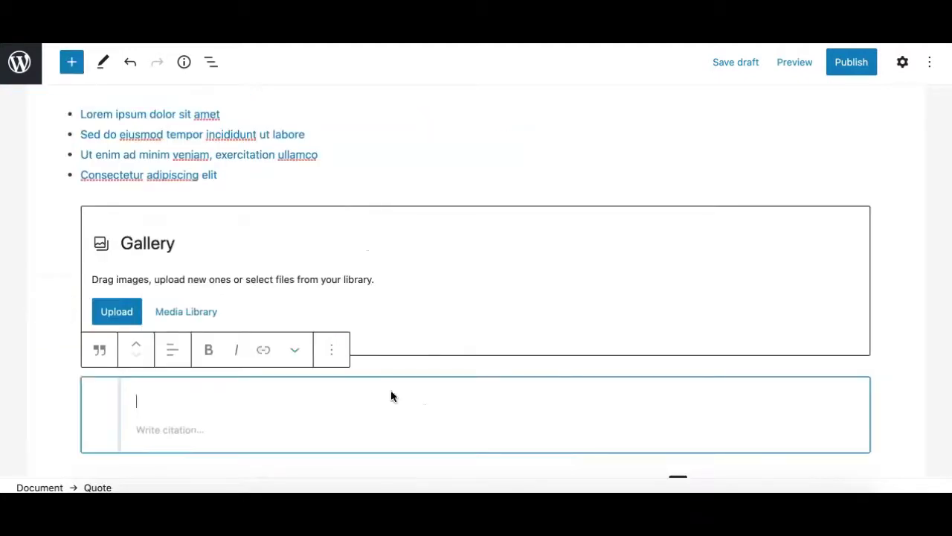
Insert the "Large header with a heading and a button" pattern from the Headers patterns below the quote.
left_click(69, 64)
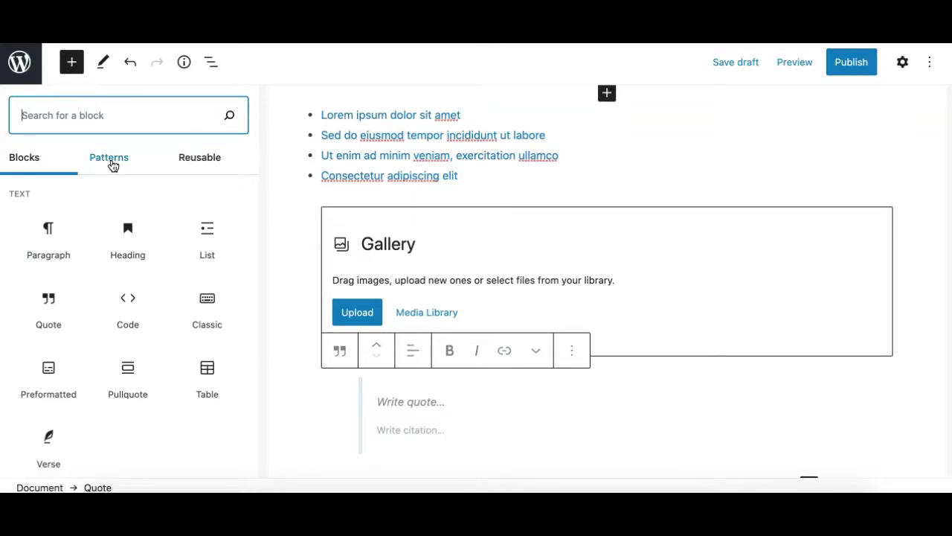
left_click(112, 165)
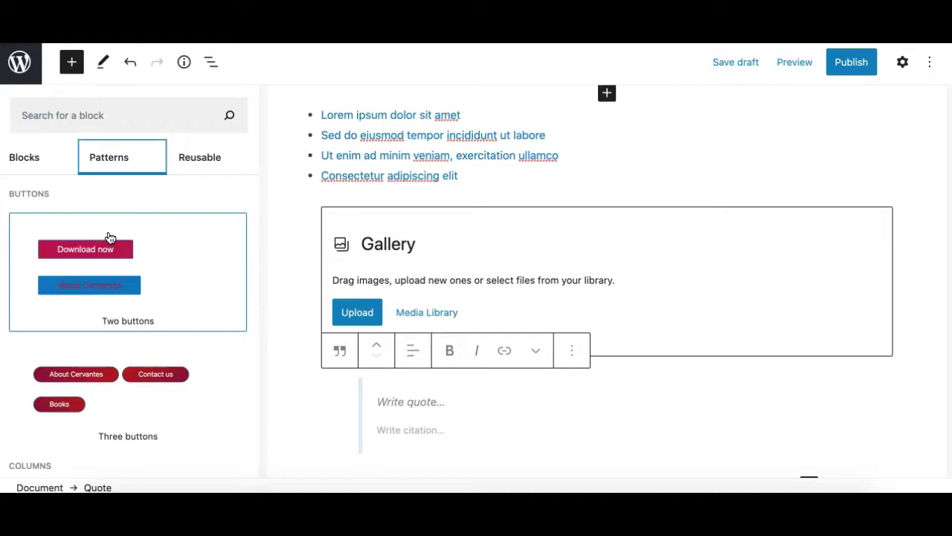
scroll(114, 272, "down", 5)
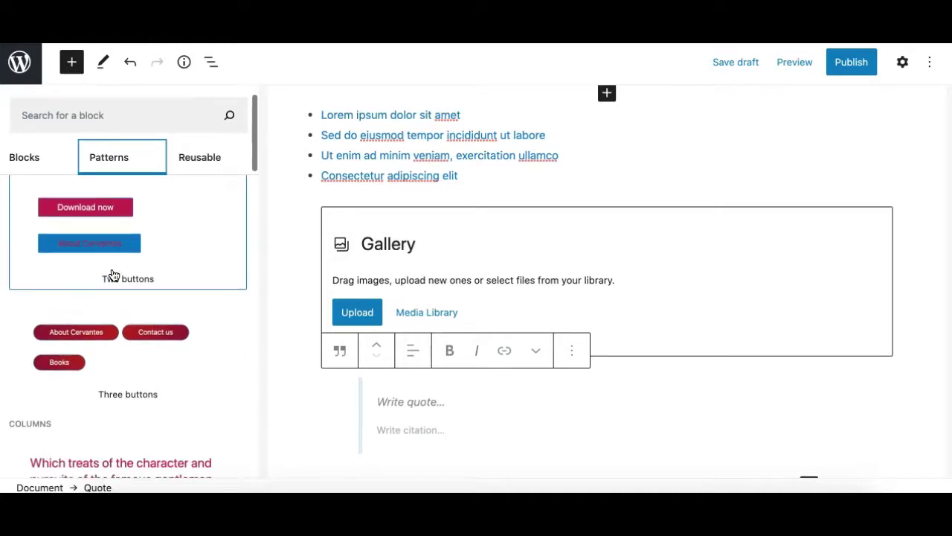
scroll(114, 255, "down", 14)
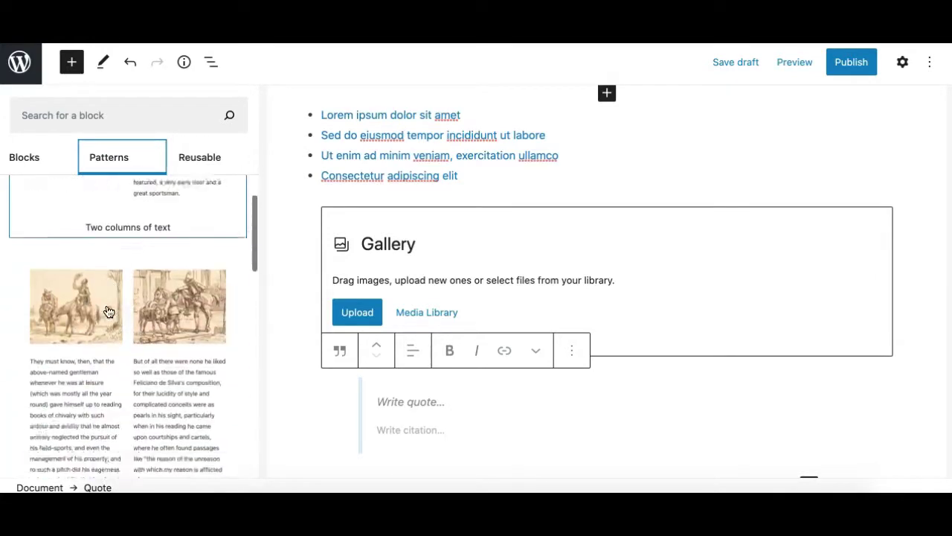
scroll(108, 311, "down", 7)
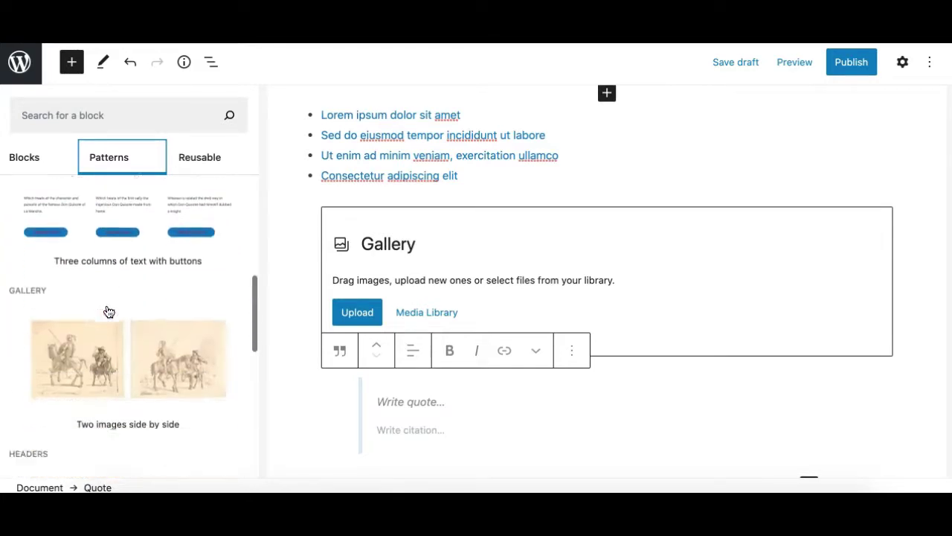
scroll(104, 334, "down", 4)
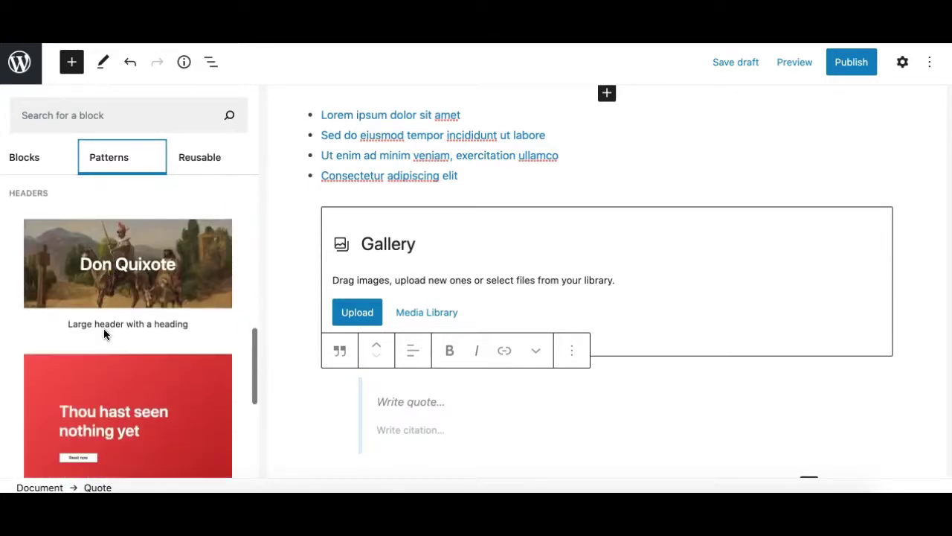
scroll(103, 328, "down", 4)
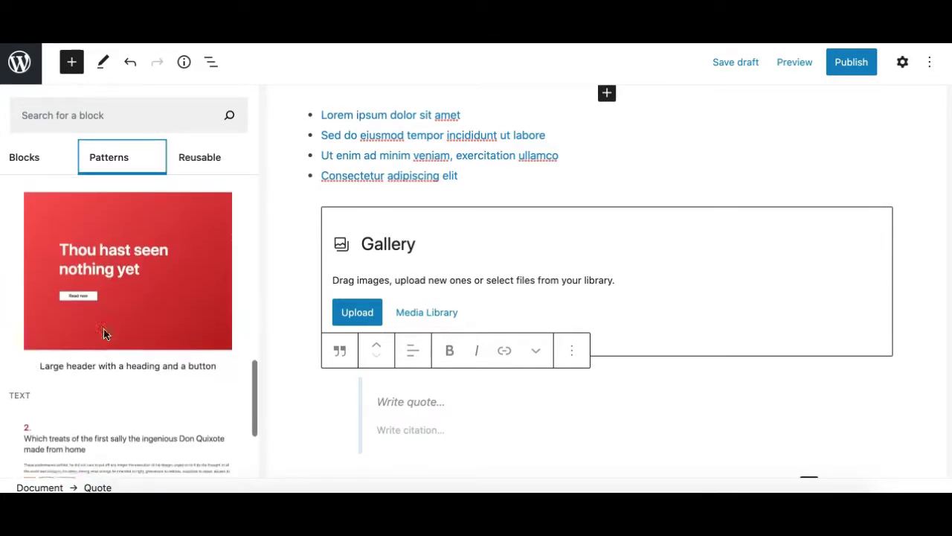
left_click(152, 287)
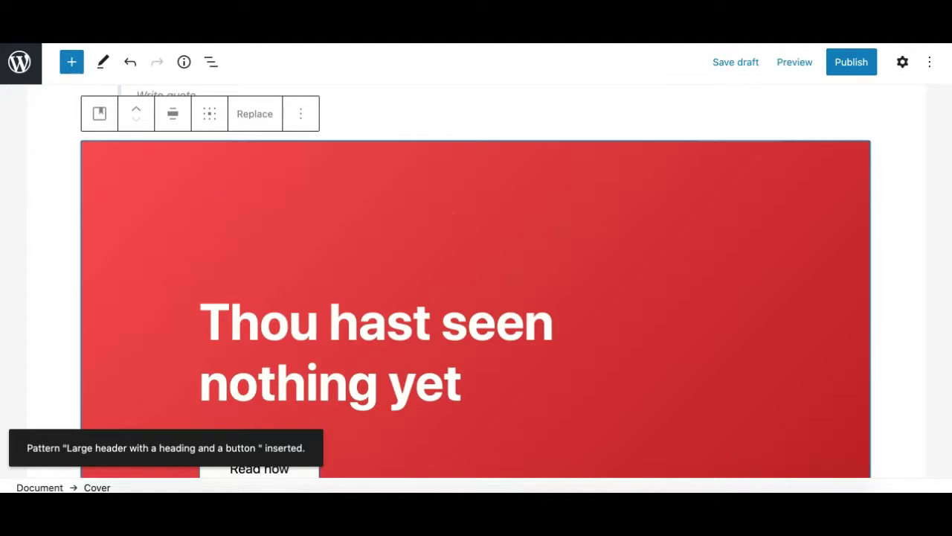
Examine the nested blocks of the inserted cover, selecting its columns, heading lines and "Read now" button.
left_click(211, 62)
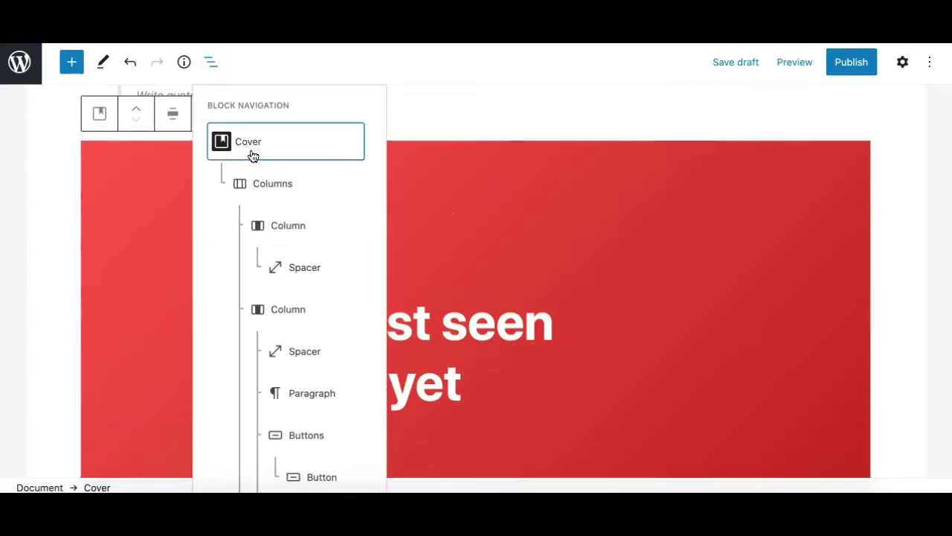
left_click(269, 189)
triple_click(259, 195)
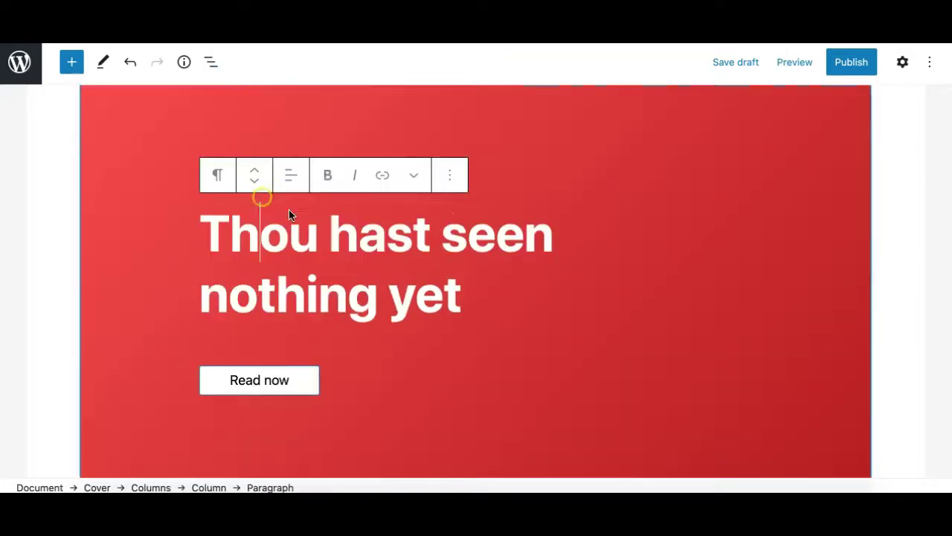
triple_click(303, 265)
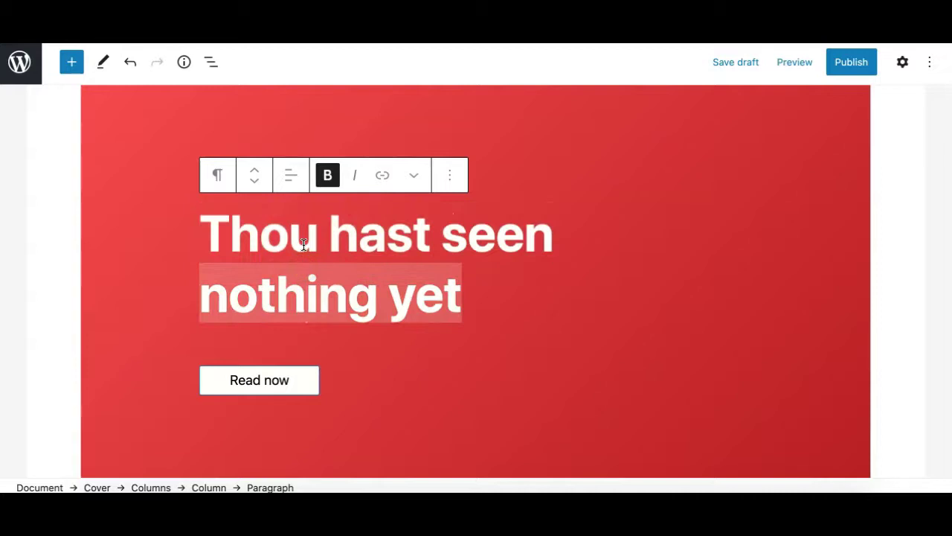
triple_click(303, 244)
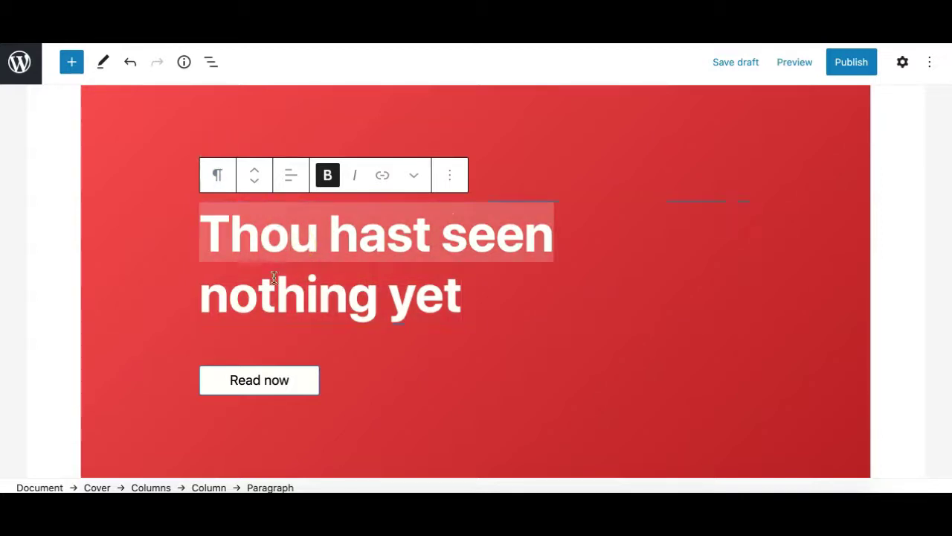
left_click(269, 386)
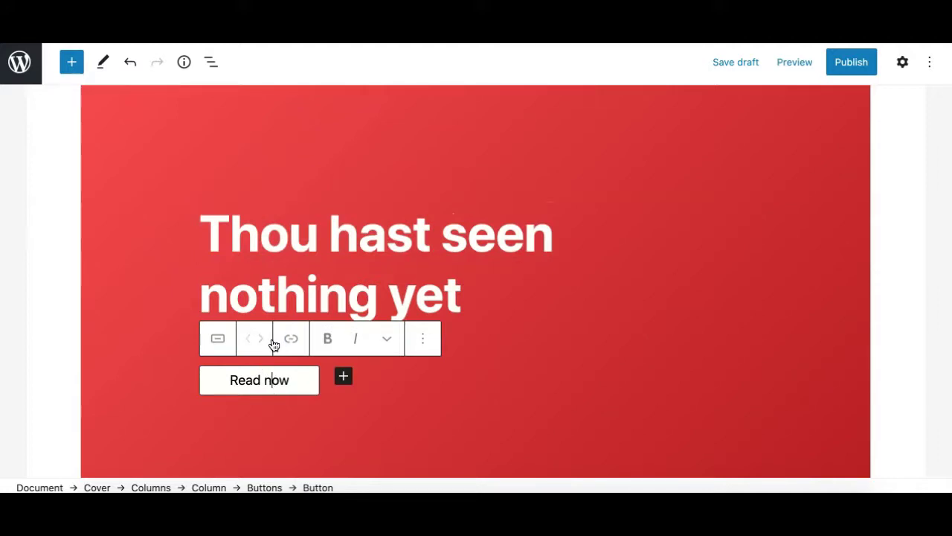
Deselect the button block and review the available block patterns from Buttons through Text.
left_click(72, 63)
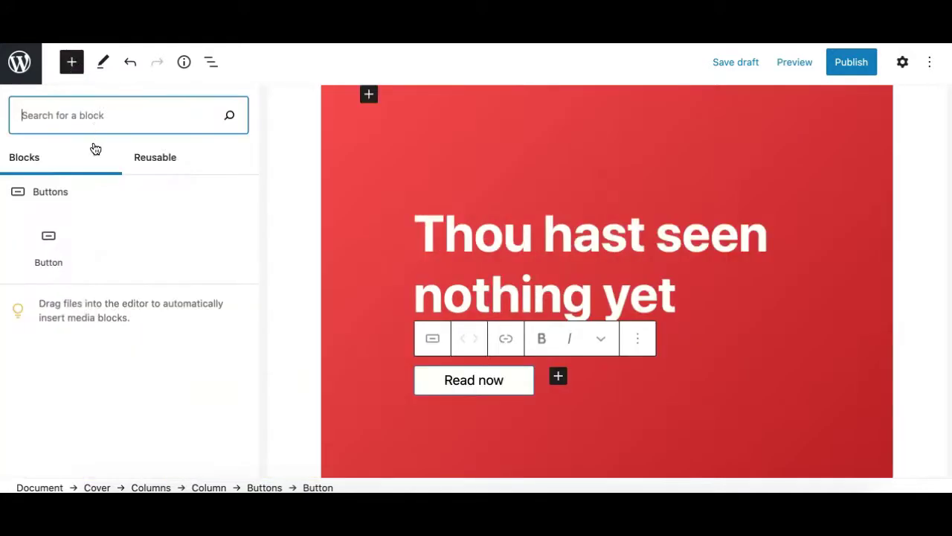
left_click(310, 179)
left_click(74, 65)
left_click(76, 70)
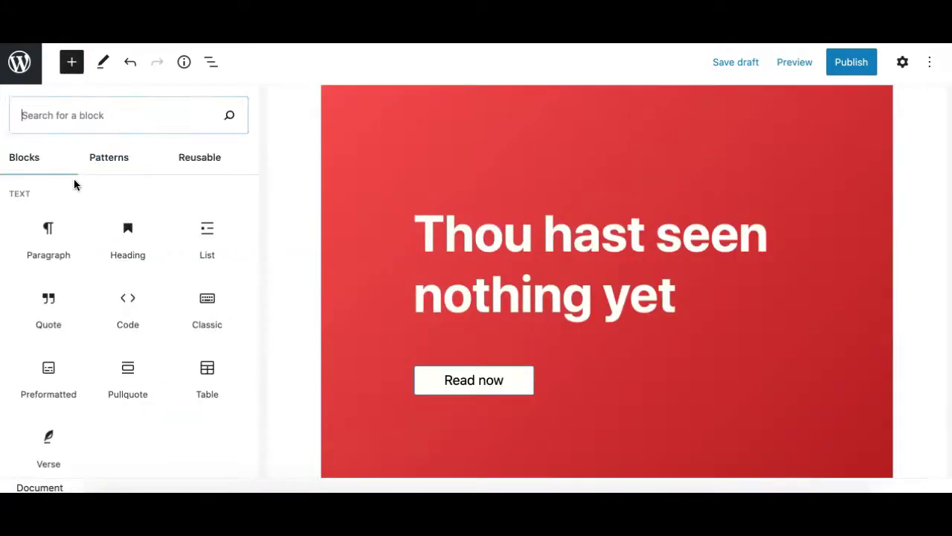
left_click(112, 157)
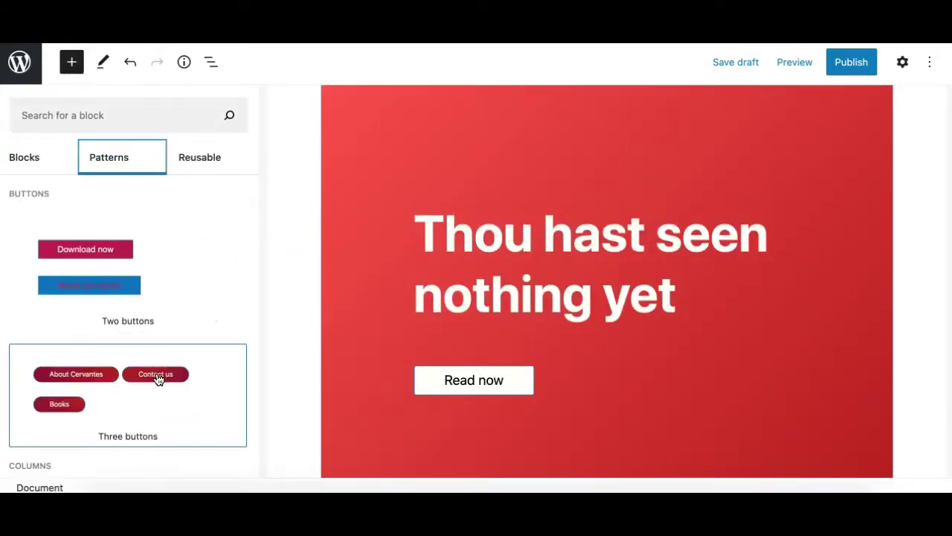
scroll(156, 378, "down", 10)
scroll(158, 380, "up", 10)
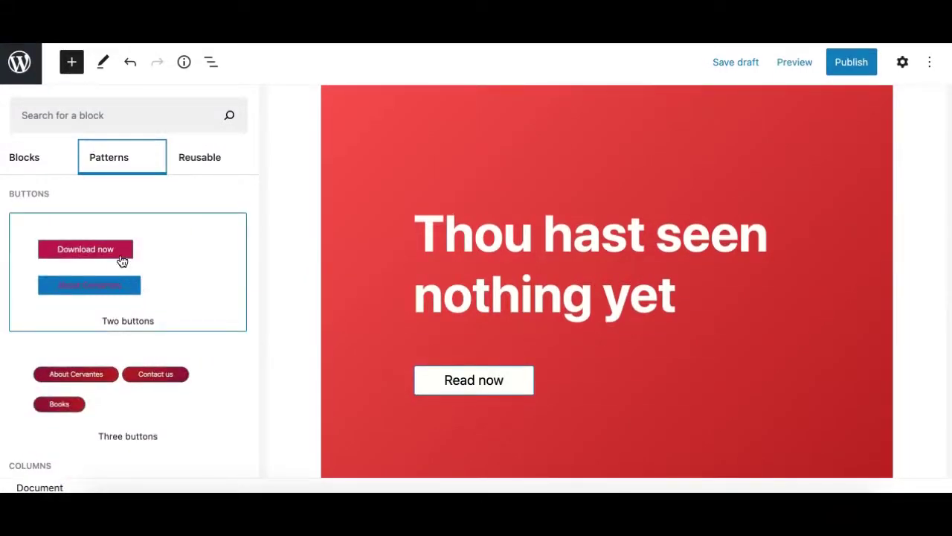
scroll(116, 344, "down", 5)
scroll(116, 343, "down", 10)
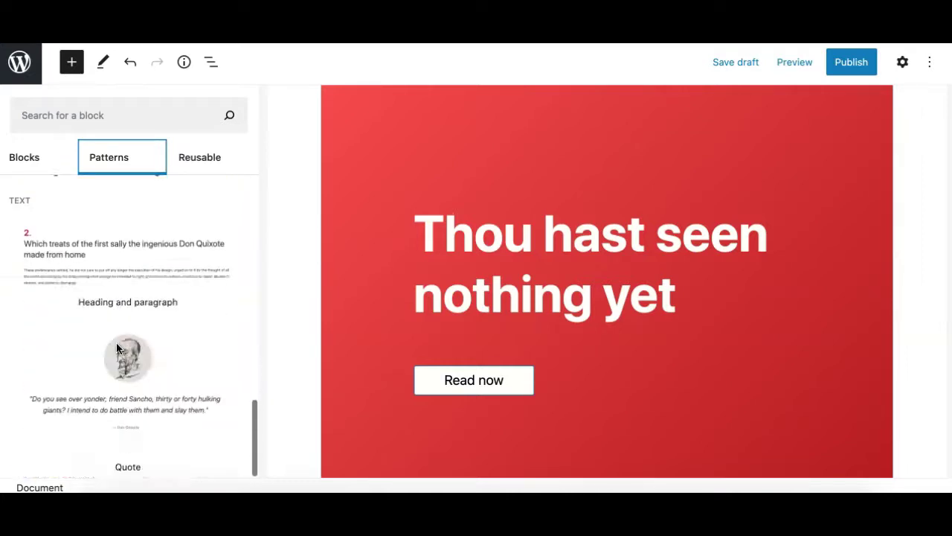
scroll(117, 347, "up", 12)
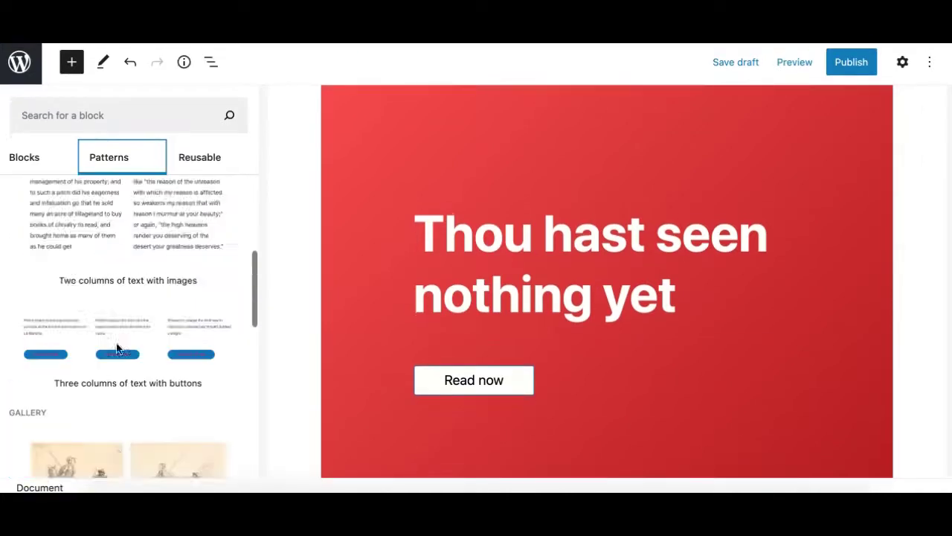
scroll(117, 347, "down", 12)
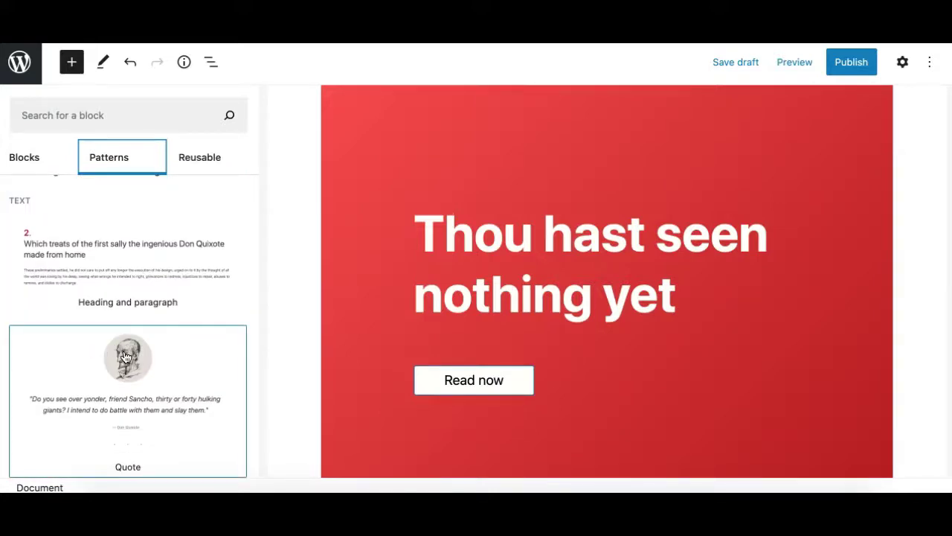
scroll(123, 298, "up", 5)
scroll(126, 294, "down", 5)
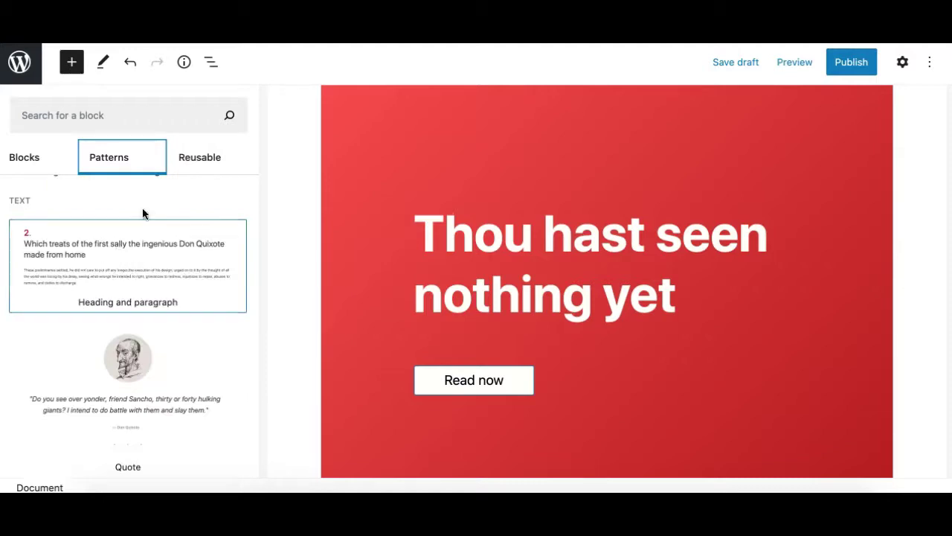
View the saved reusable blocks and select the Buttons block containing "Blandit turpis" in the post.
left_click(209, 165)
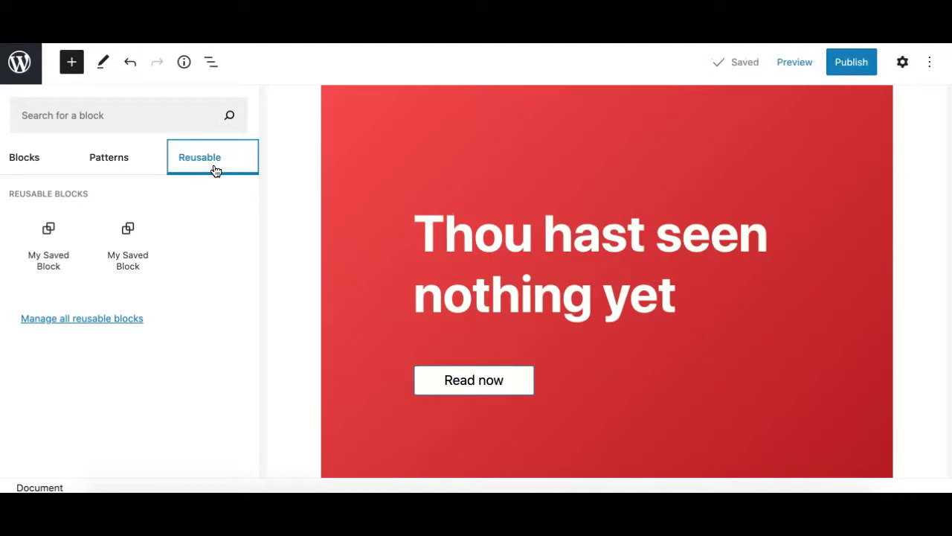
scroll(528, 202, "down", 10)
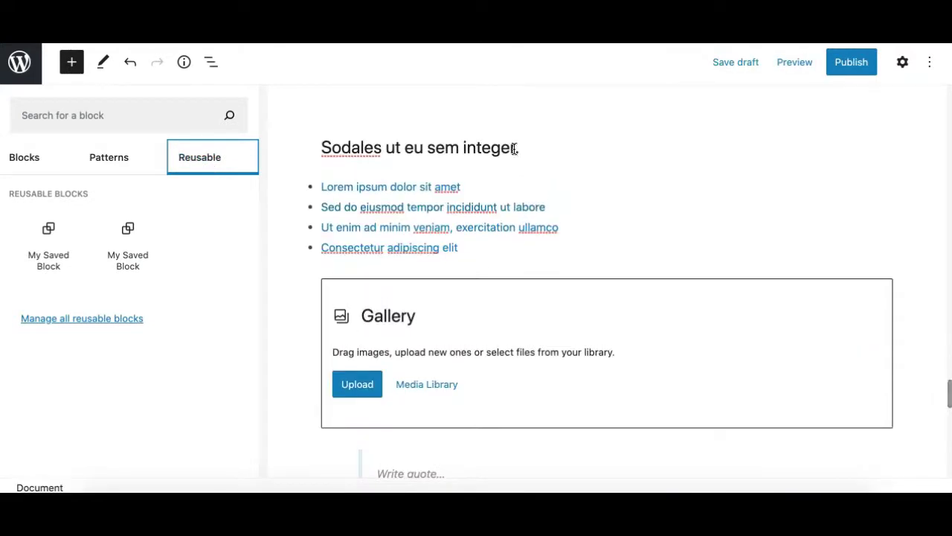
scroll(506, 149, "up", 5)
left_click(475, 289)
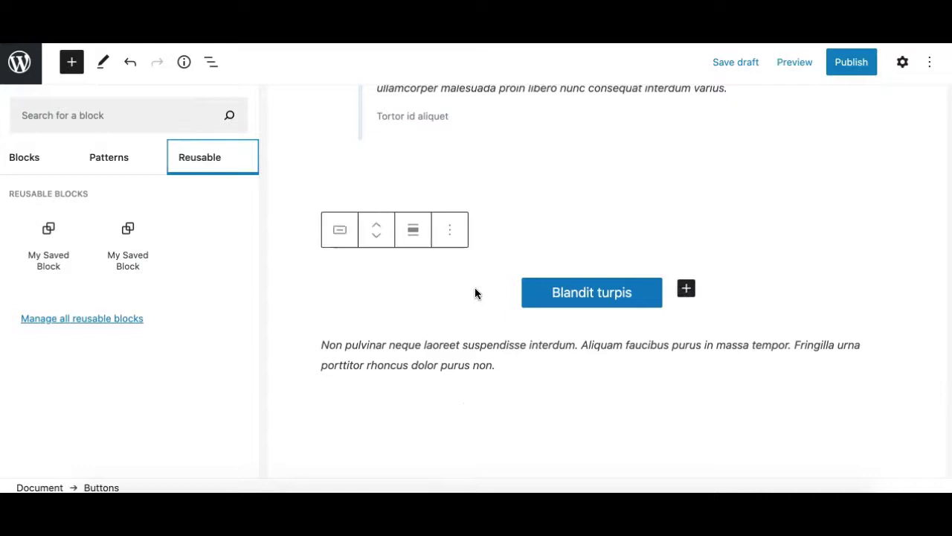
scroll(325, 364, "up", 2)
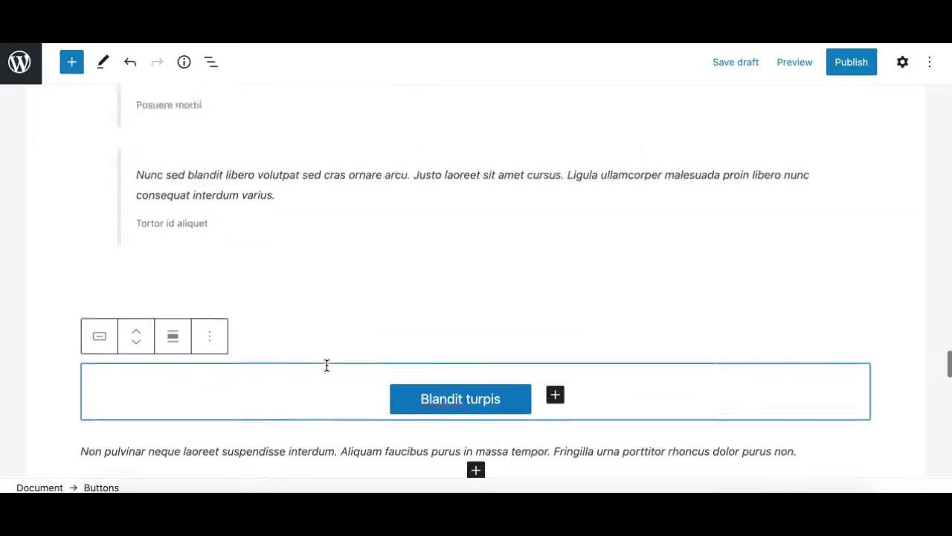
Select the "Lobortis elementum" paragraph together with the two quotes below it, and clear that multi-block selection.
scroll(313, 291, "up", 4)
left_click_drag(215, 141, 295, 368)
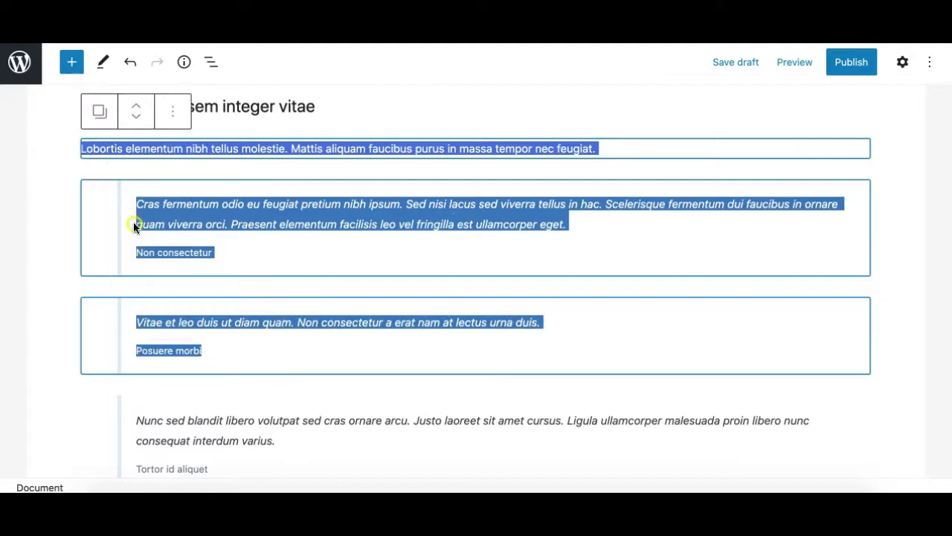
left_click(302, 219)
Save the entire red "Thou hast seen nothing yet" cover below the empty quote as a reusable block named "vhvjh".
scroll(302, 218, "down", 8)
scroll(302, 219, "up", 4)
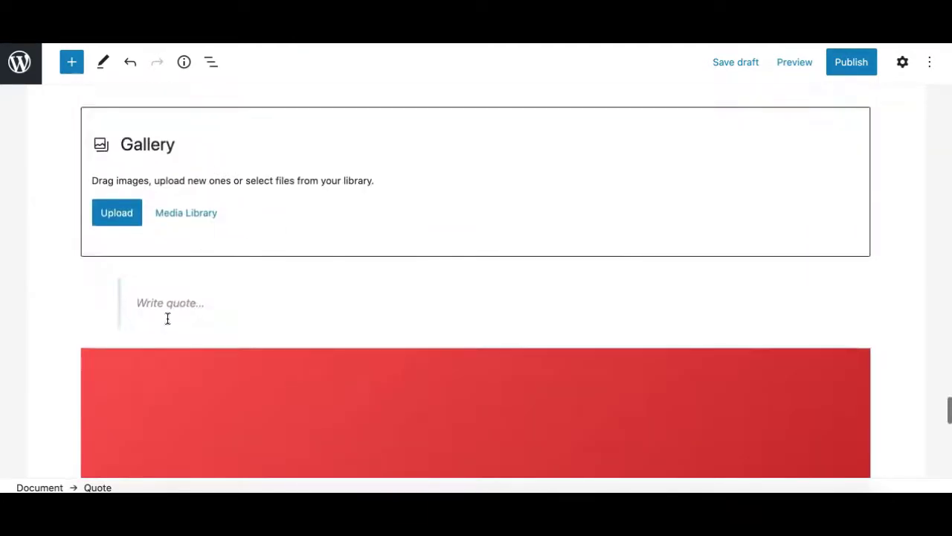
scroll(168, 318, "down", 3)
left_click(112, 221)
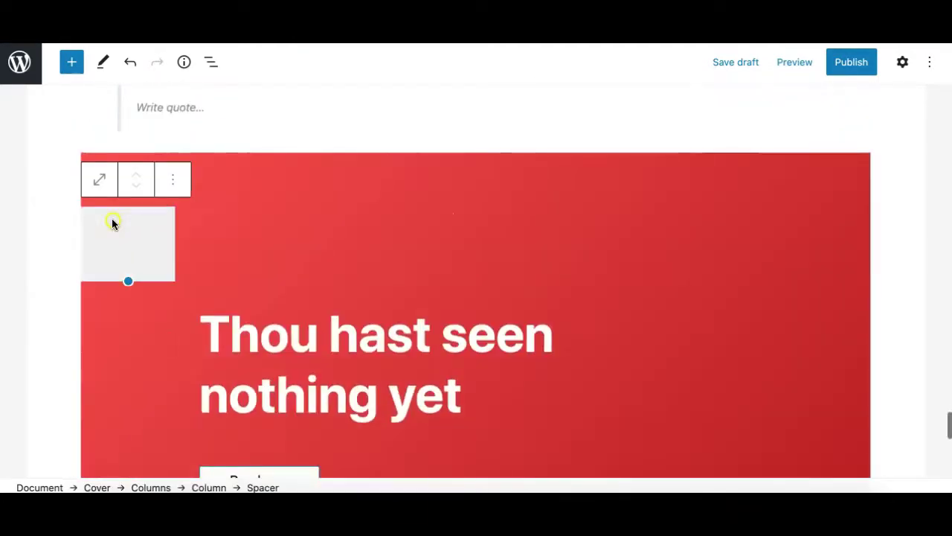
left_click(326, 183)
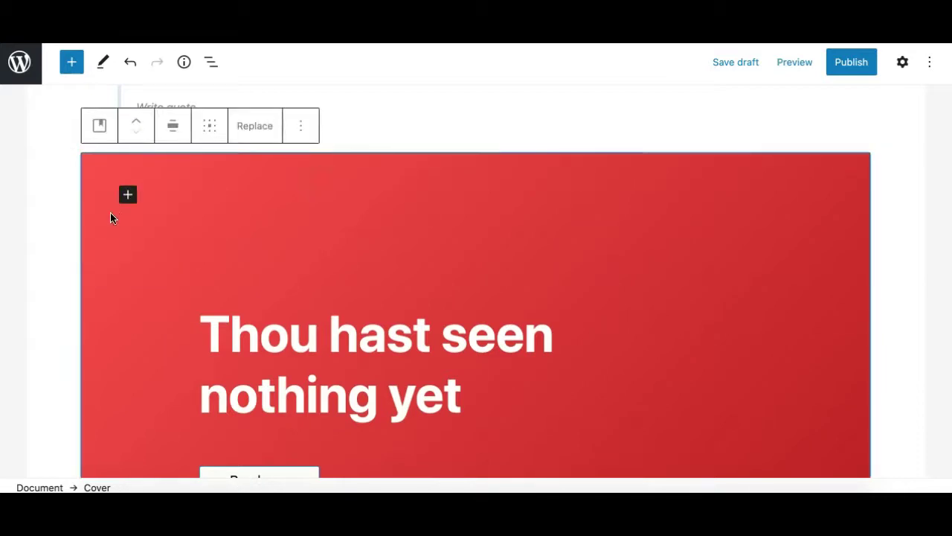
scroll(114, 366, "down", 4)
scroll(114, 365, "up", 4)
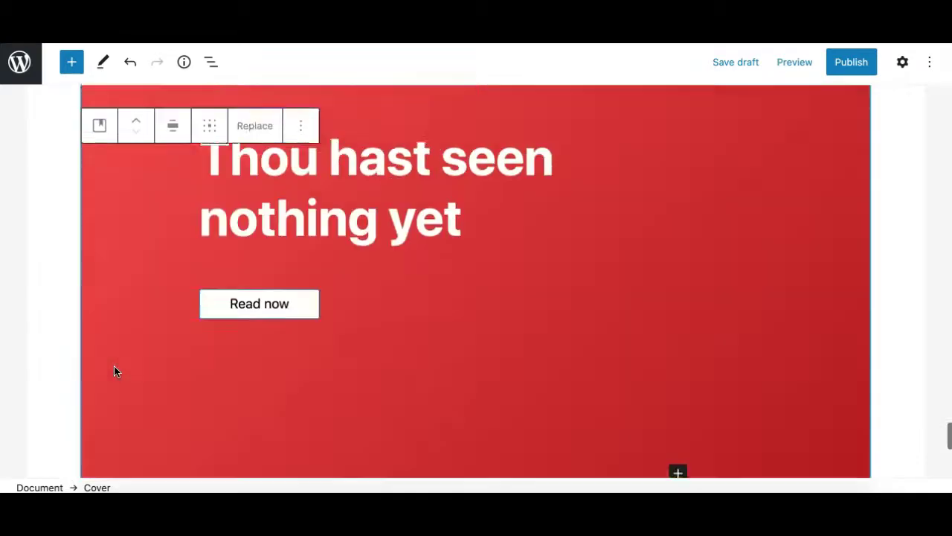
left_click(305, 104)
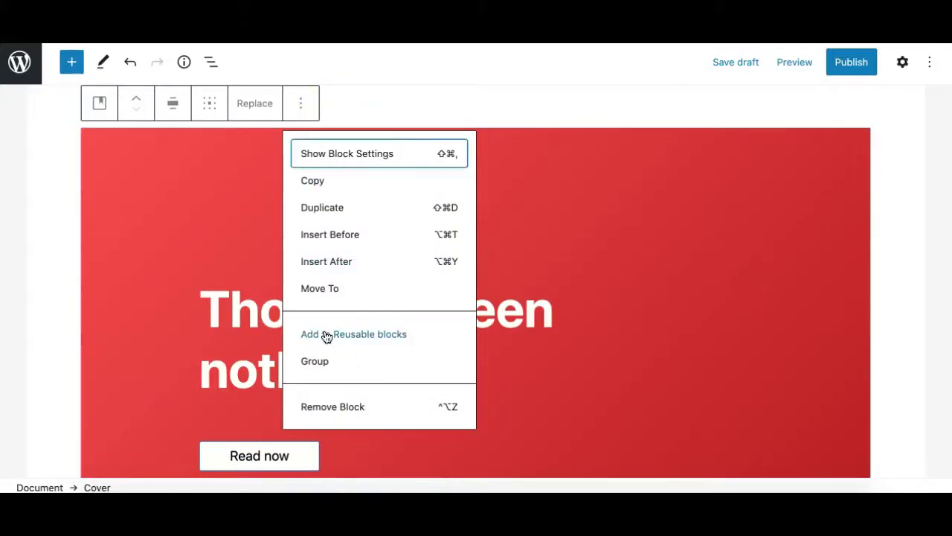
left_click(379, 336)
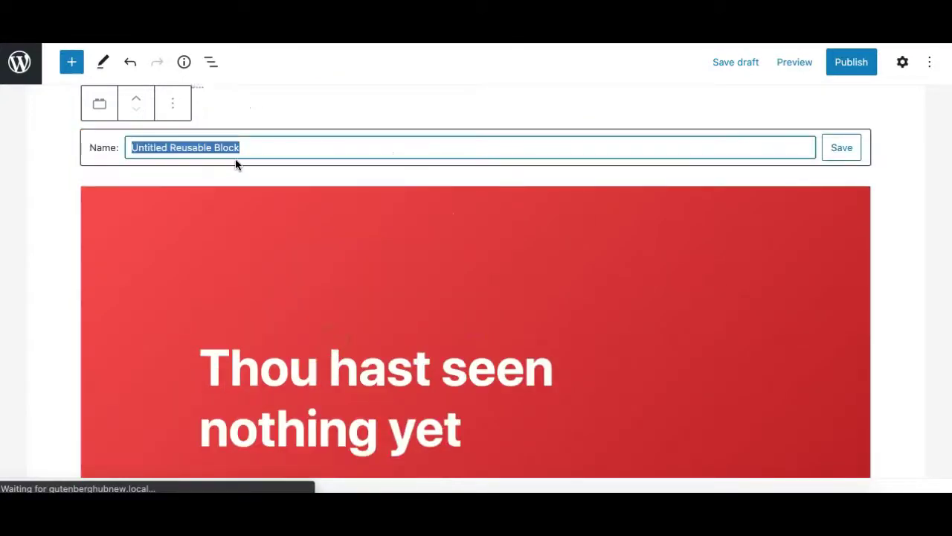
type("vhvjh")
key("Return")
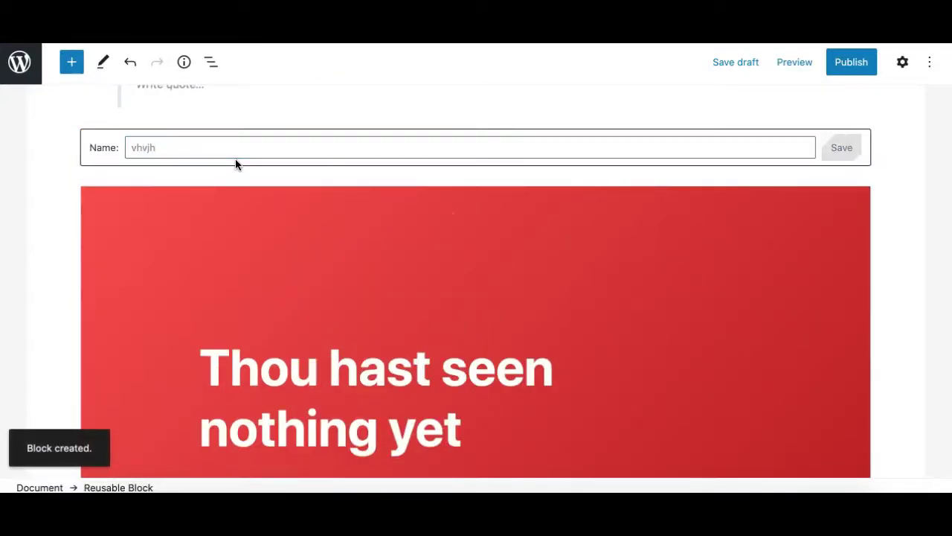
View the reusable blocks in the block inserter and preview the saved "vhvjh" cover.
left_click(70, 63)
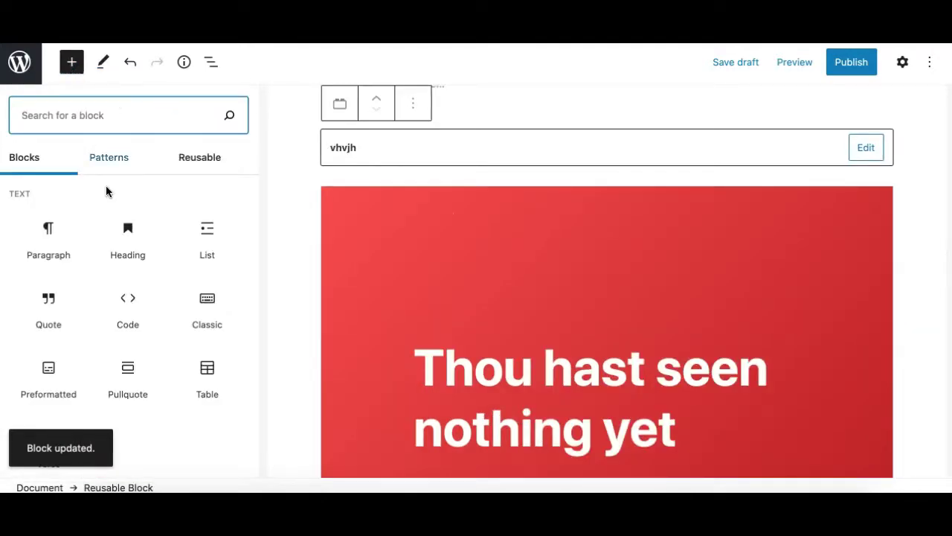
left_click(200, 160)
mouse_move(206, 250)
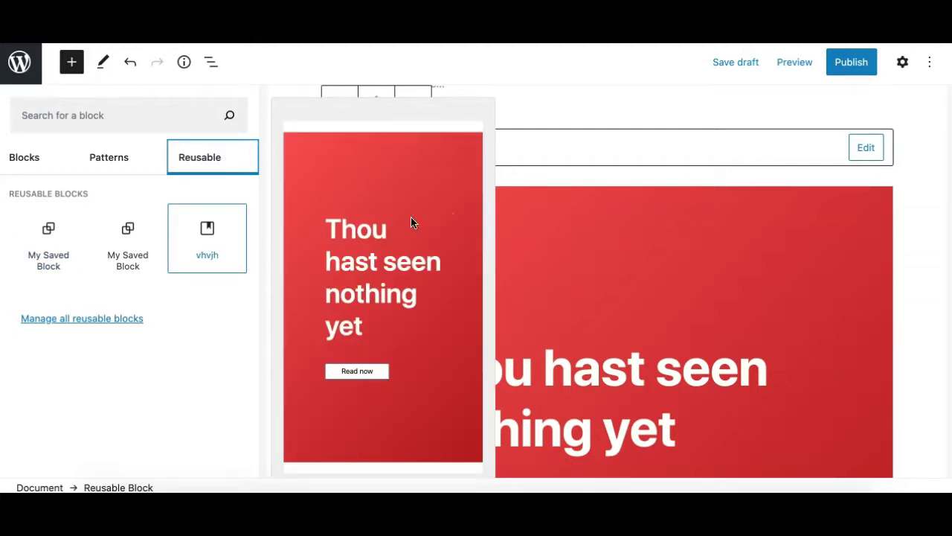
mouse_move(208, 232)
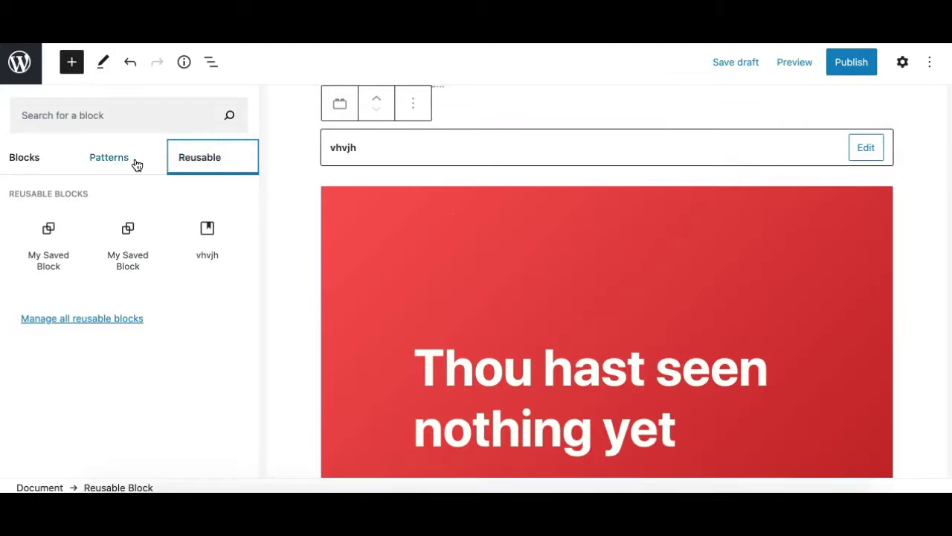
Compare the block inserter's collections of blocks, patterns and reusable blocks.
left_click(112, 159)
left_click(49, 159)
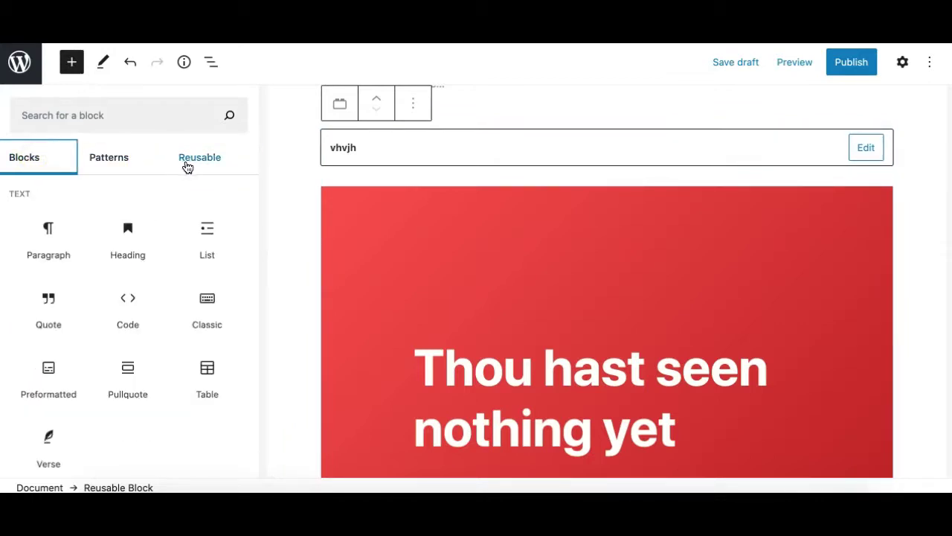
left_click(112, 157)
left_click(201, 160)
left_click(91, 157)
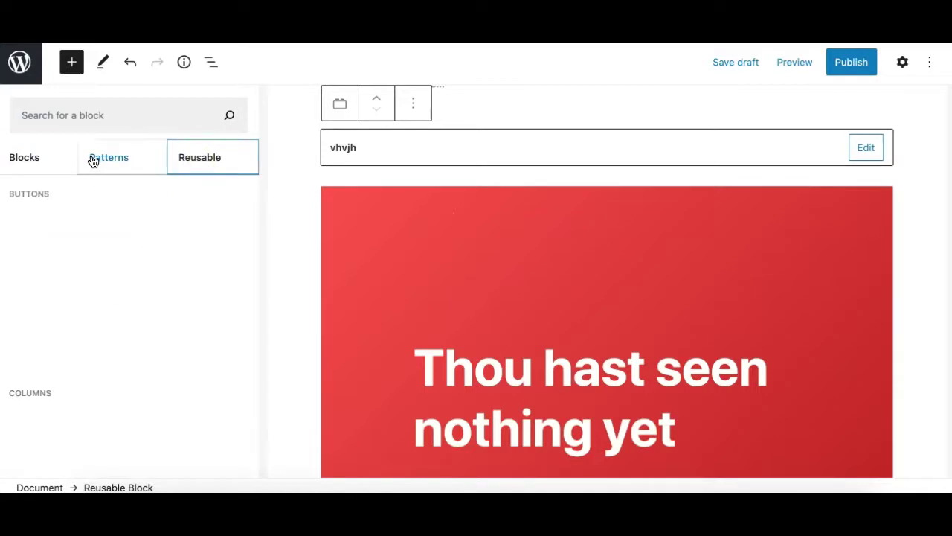
Review the full list of individual blocks down to the embeds, and return to the reusable blocks by way of the patterns.
left_click(12, 160)
scroll(73, 362, "down", 6)
scroll(73, 361, "down", 15)
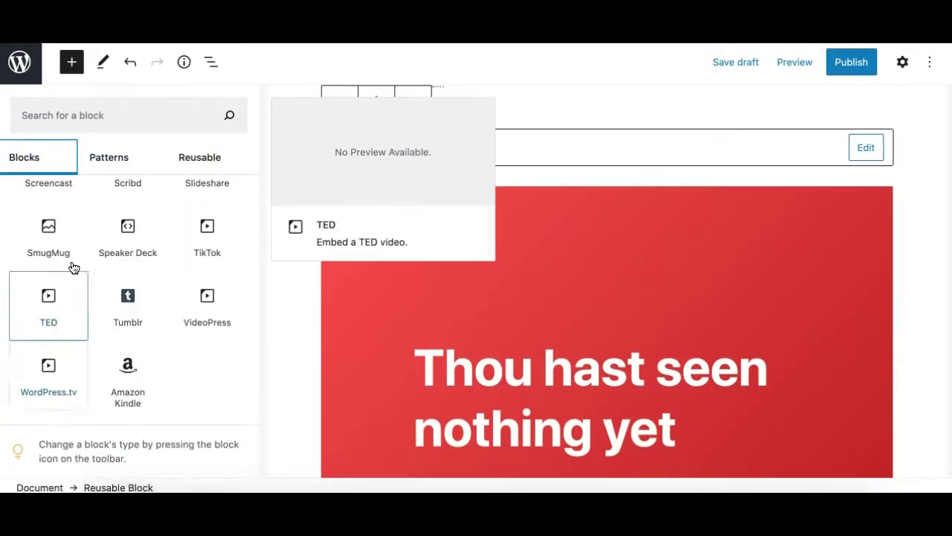
scroll(77, 219, "up", 16)
scroll(76, 216, "up", 1)
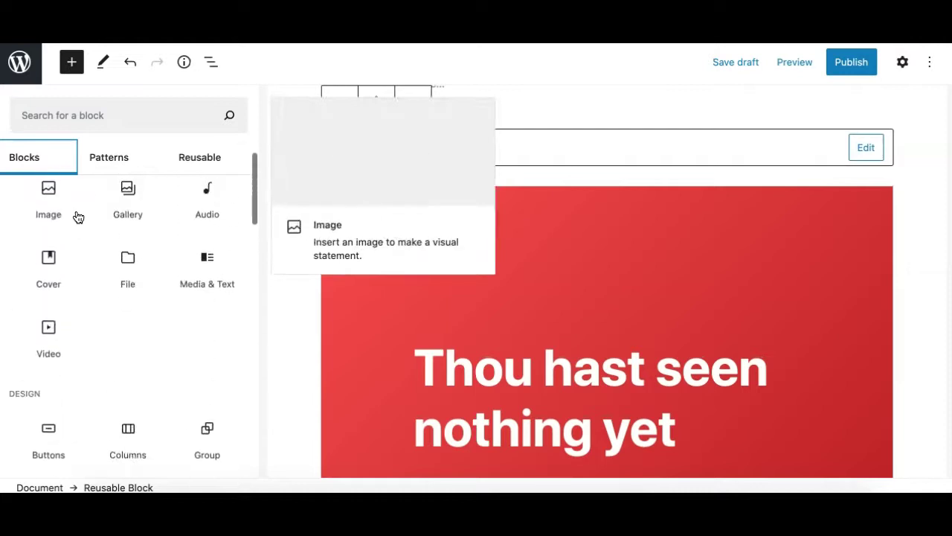
left_click(123, 163)
left_click(209, 162)
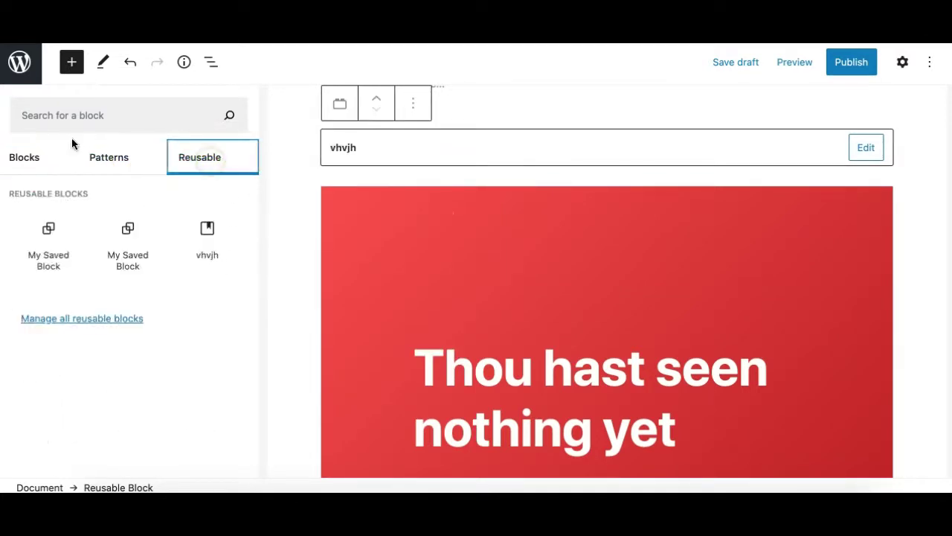